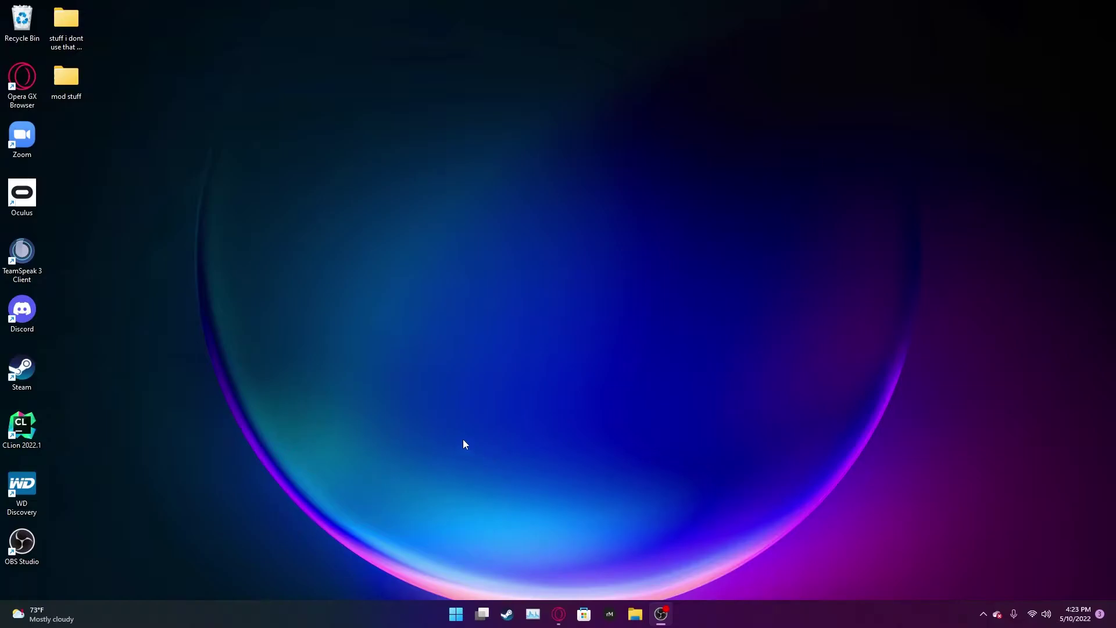
Open Steam in a maximised window and show the Tools category in the library
double_click(27, 370)
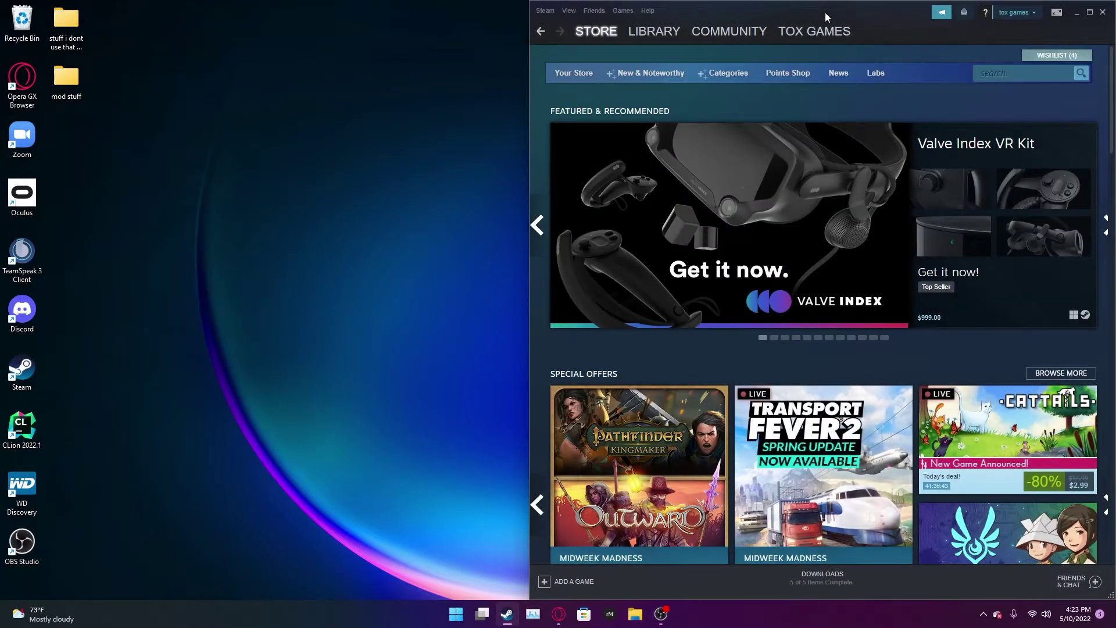
double_click(822, 11)
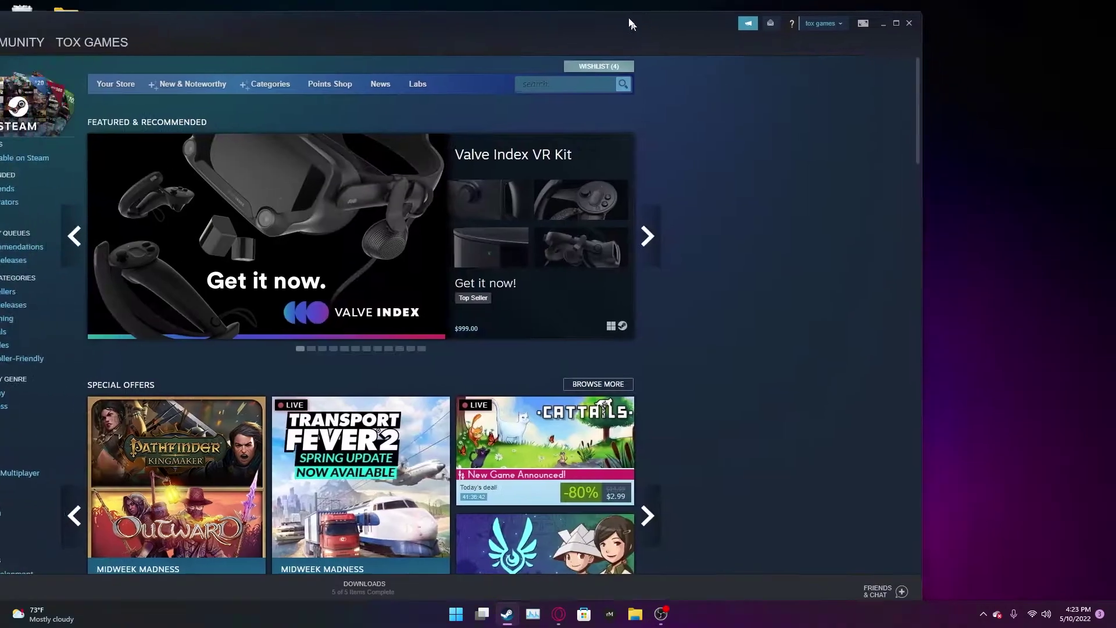
click(128, 33)
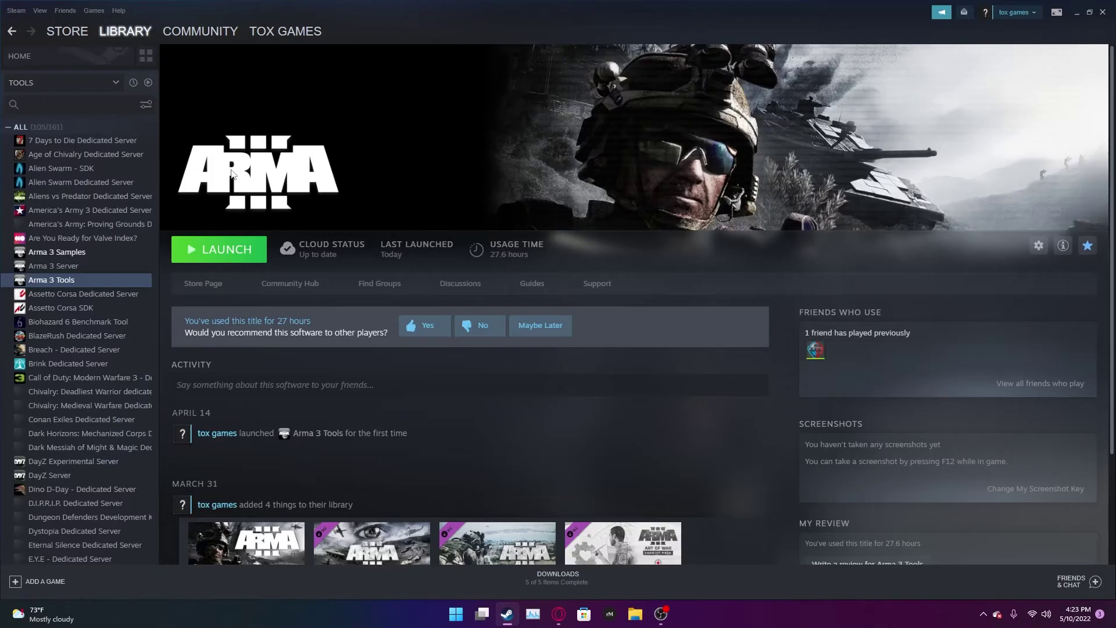
click(116, 84)
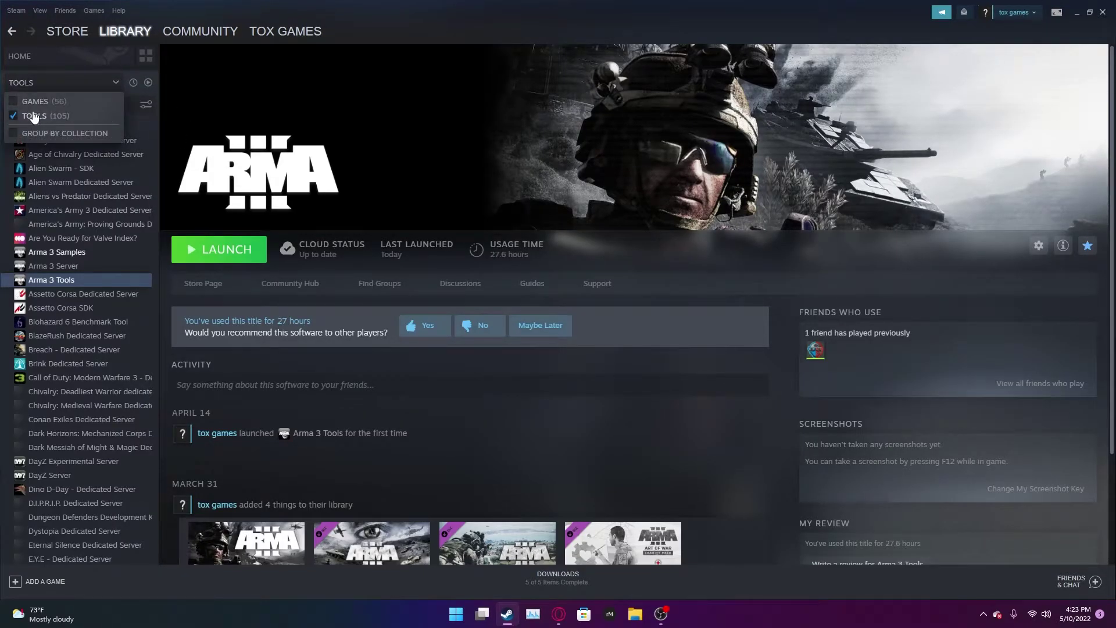
click(150, 129)
scroll(90, 304, down, 1)
scroll(91, 304, up, 1)
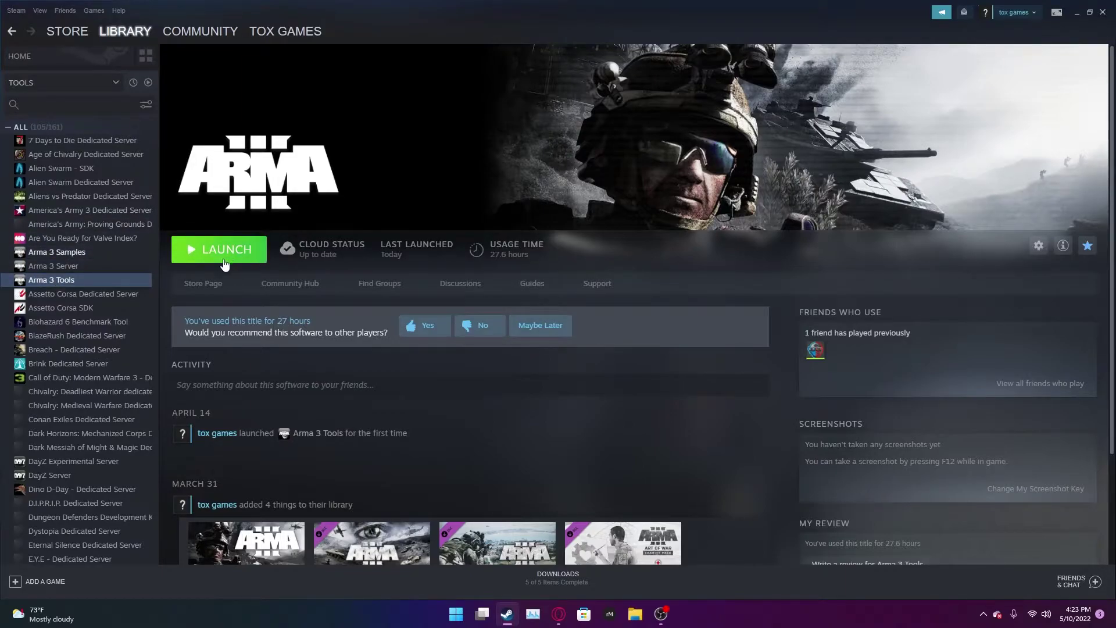
Launch Arma 3 Tools and review the Arma 3, P drive and Poseidon Tools paths in its options
click(198, 247)
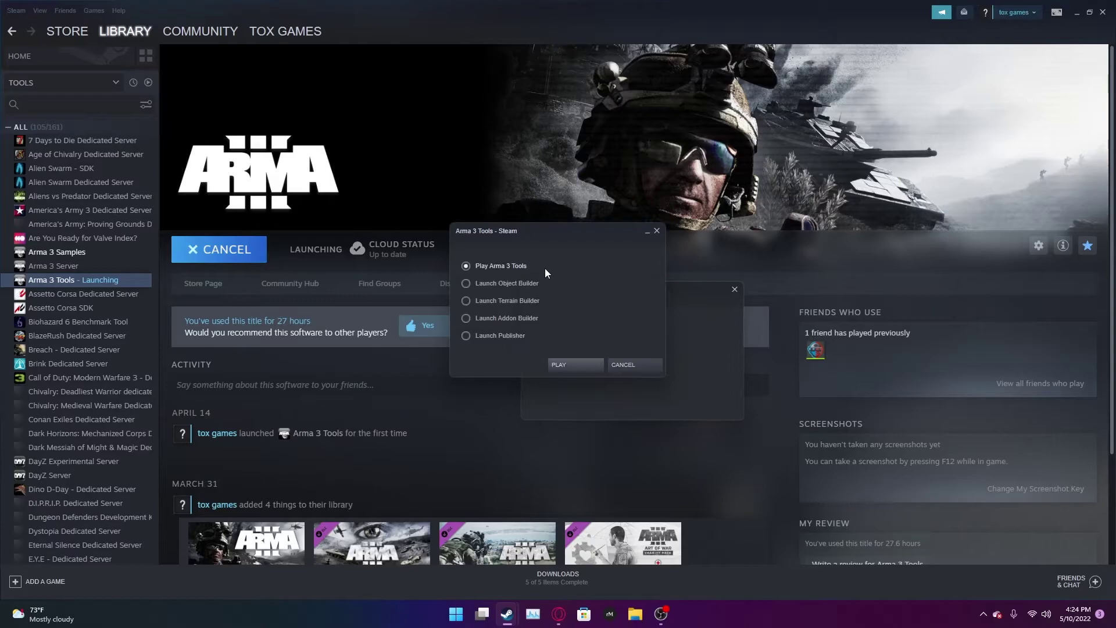
click(573, 365)
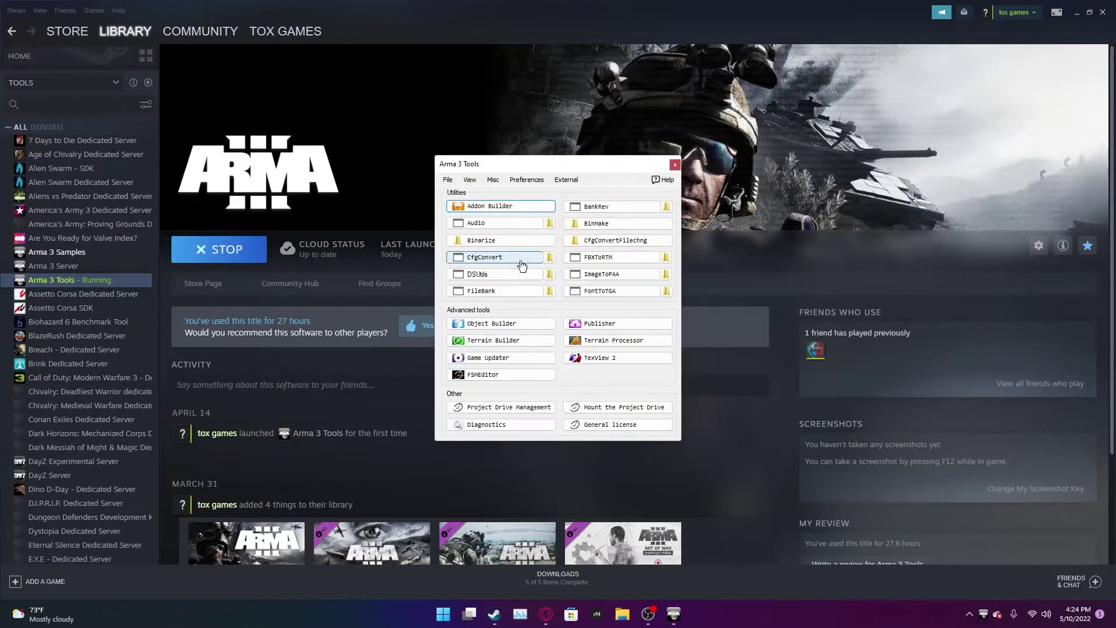
click(521, 184)
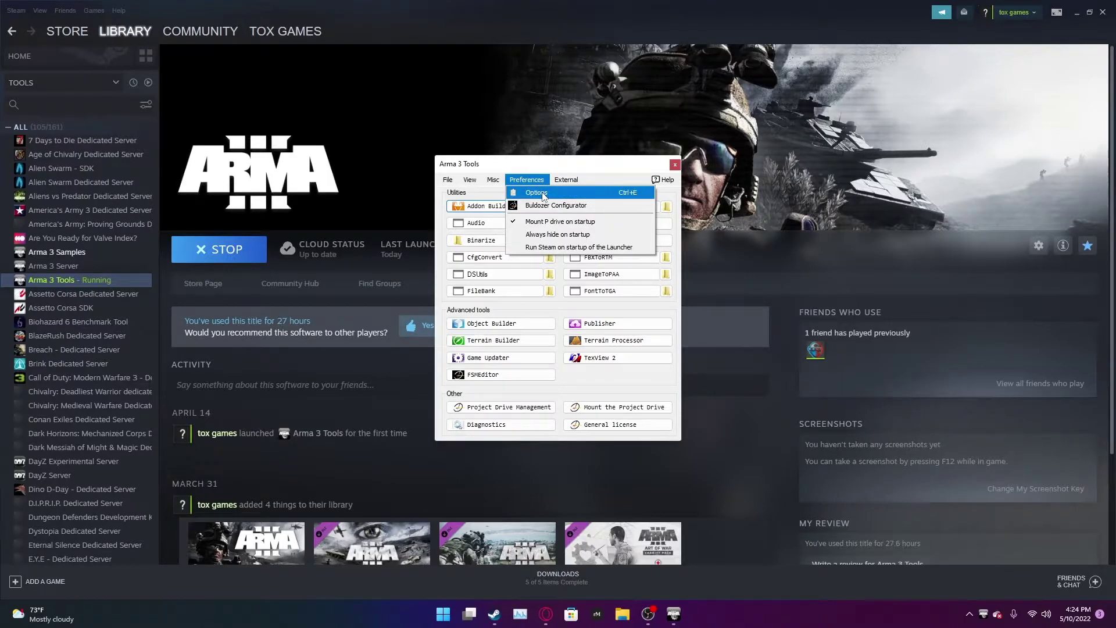
click(543, 193)
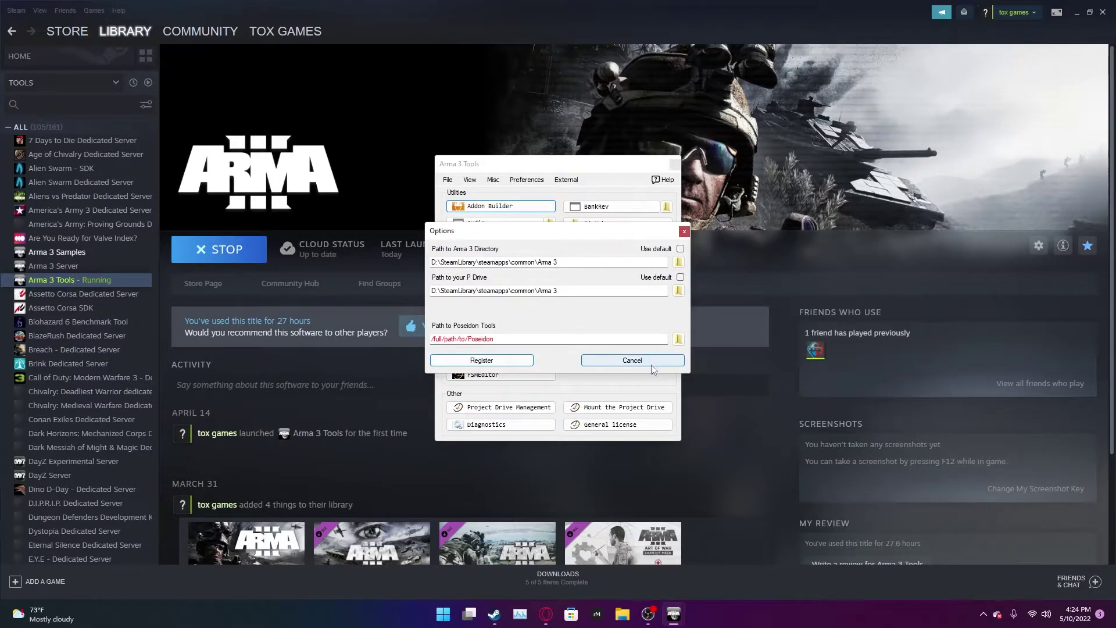
click(684, 232)
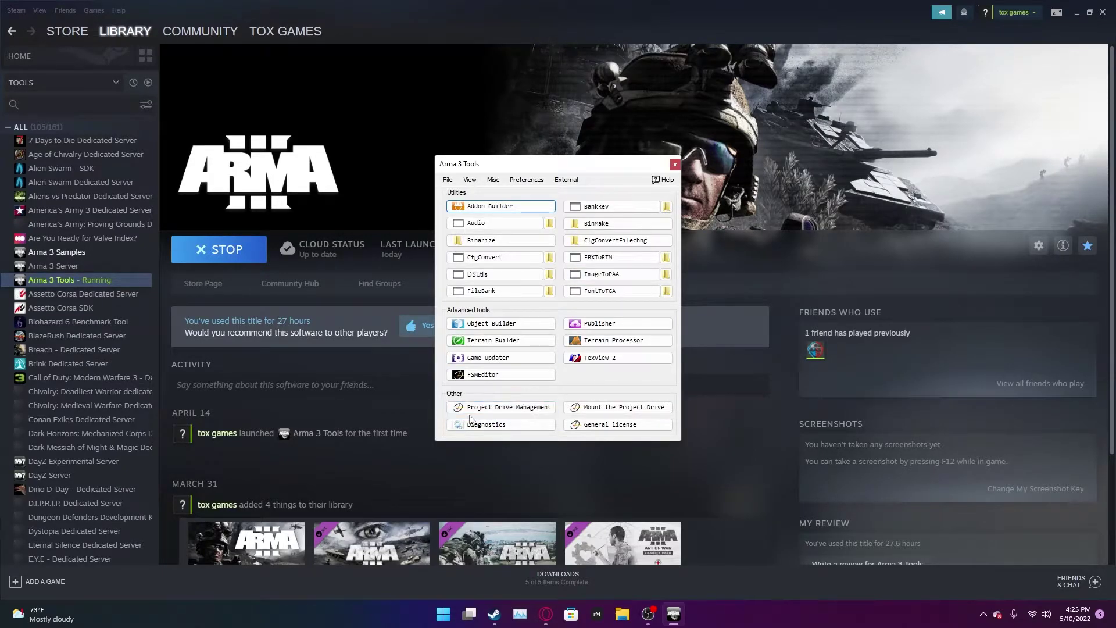
click(675, 166)
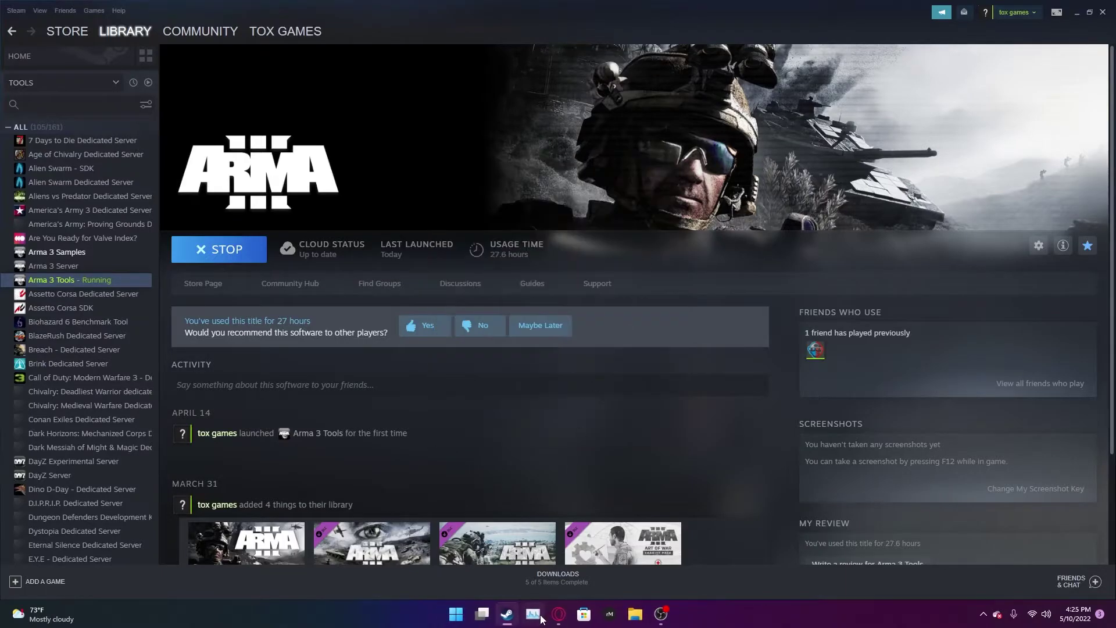
Switch to Opera GX, search the web for "Mikero" and open the Mikero's Tools downloads page
right_click(558, 614)
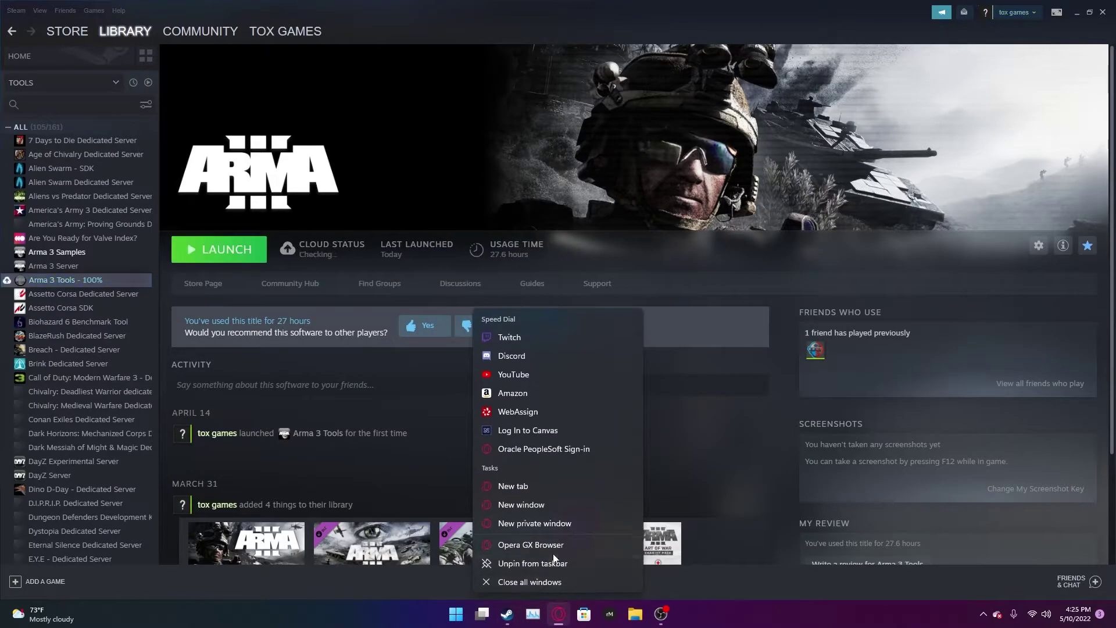
click(638, 440)
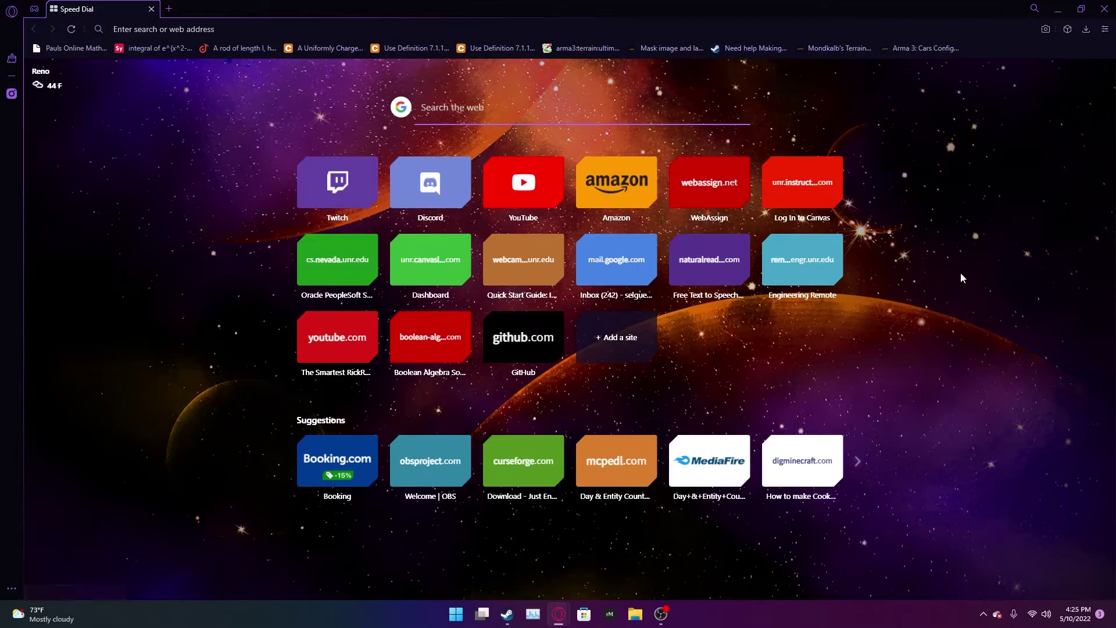
click(395, 23)
text(Mikero)
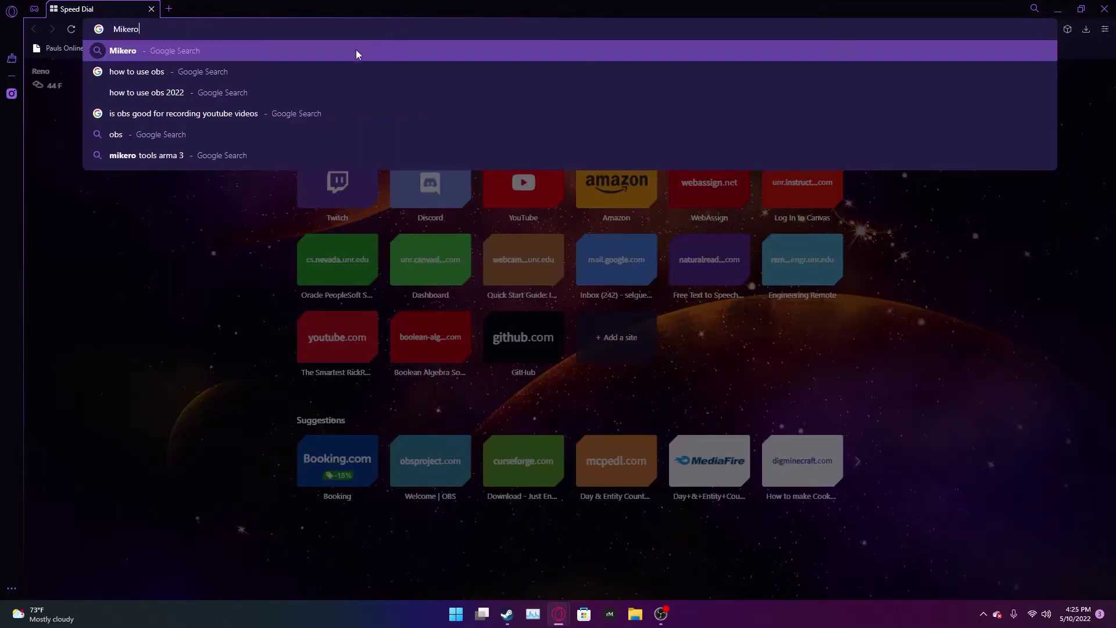
key(Return)
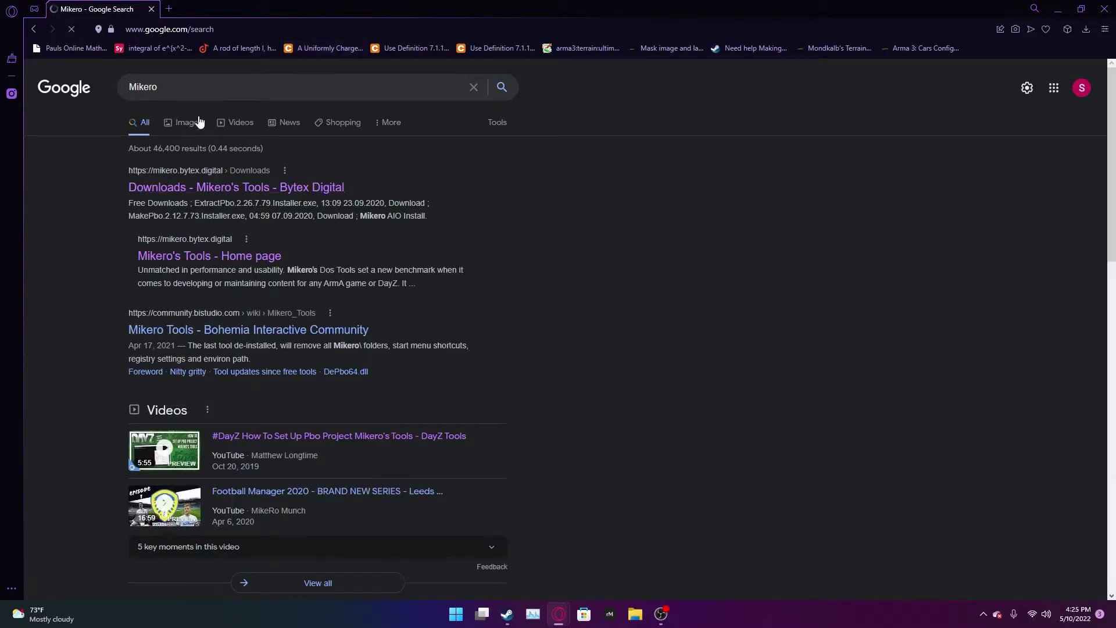
click(212, 196)
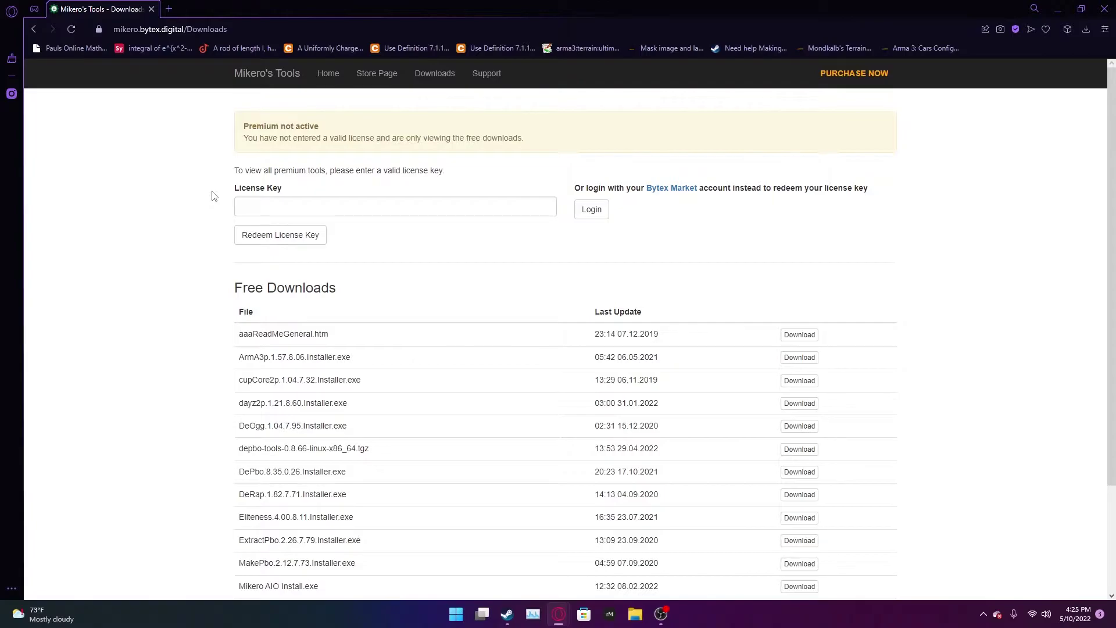
Download Mikero AIO Install.exe from the free downloads, and minimise the browser and Steam windows
scroll(233, 472, down, 2)
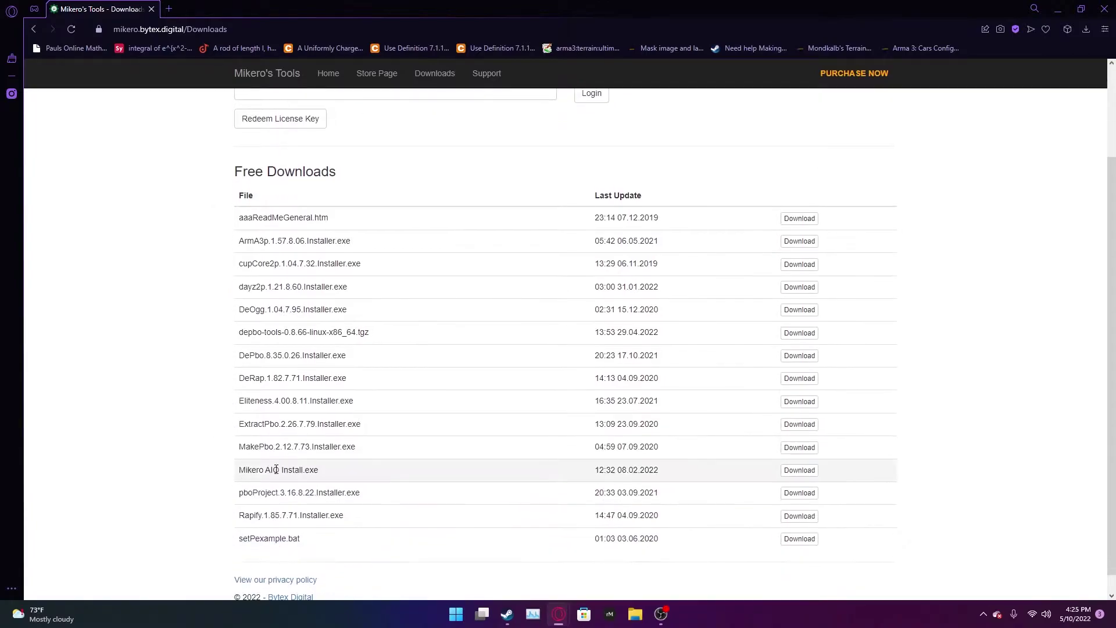
drag(265, 470, 317, 470)
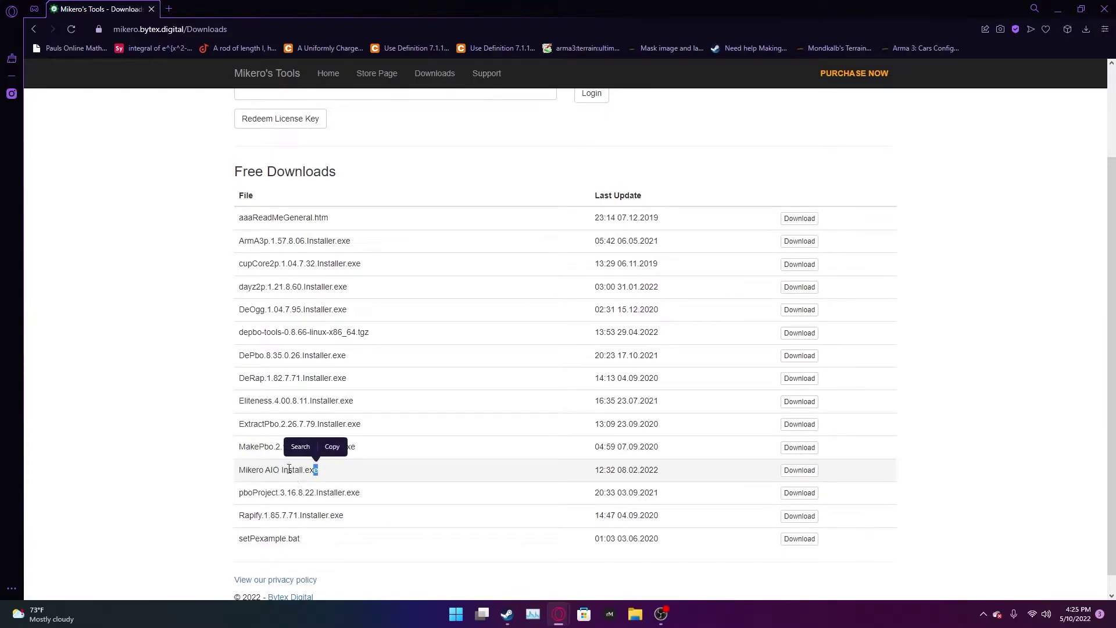
click(795, 472)
click(1058, 9)
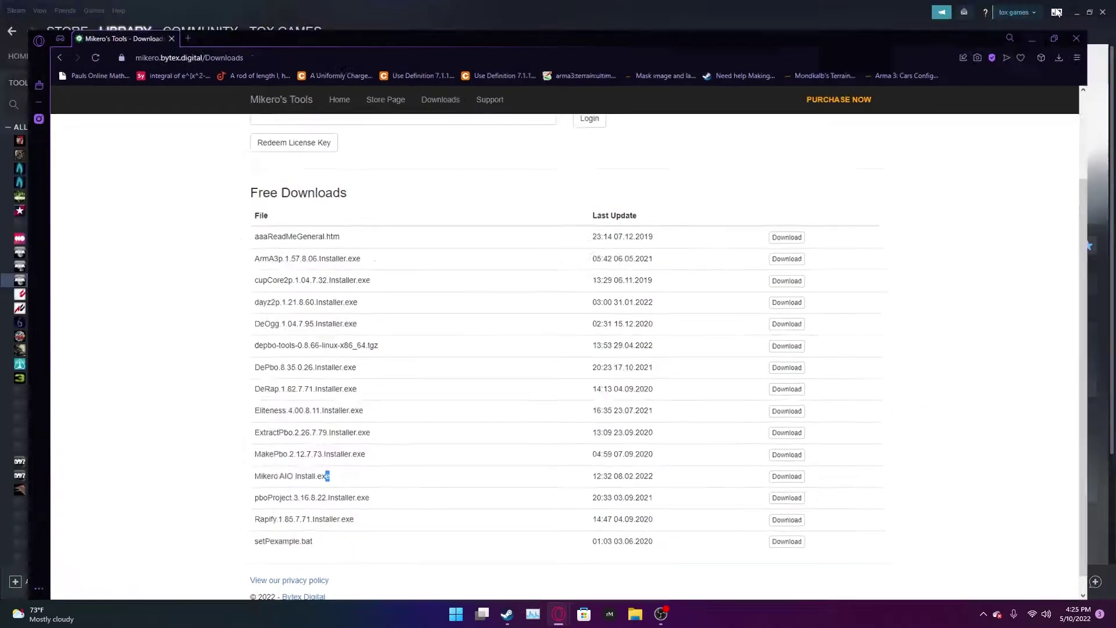
click(1078, 12)
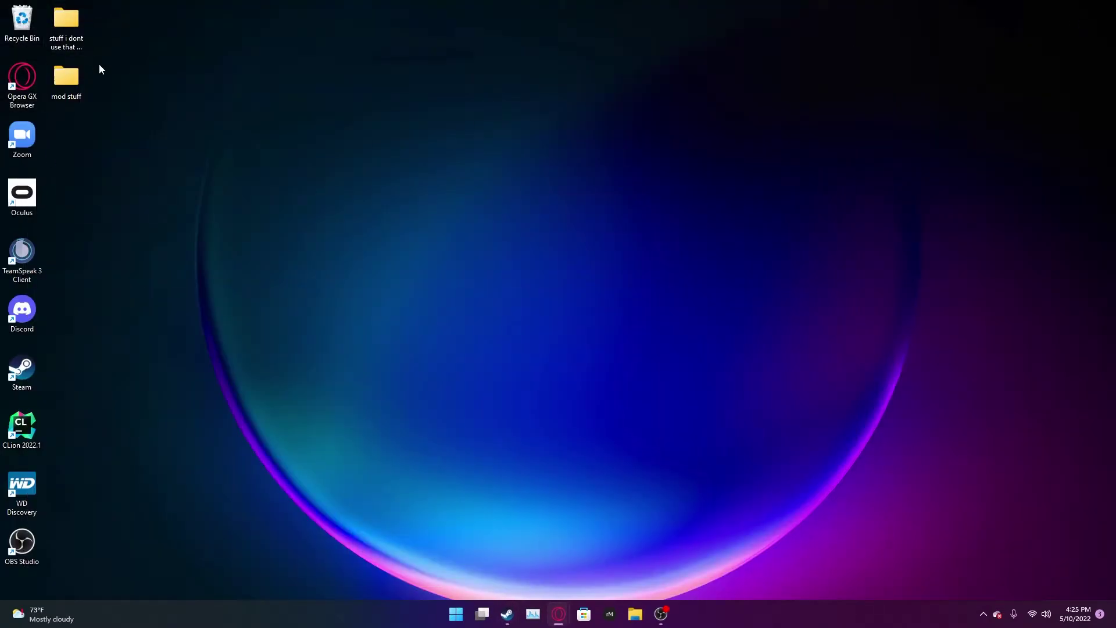
Move the Mikero Tools All-In-One Installer shortcut from the mod stuff folder to the desktop
double_click(78, 87)
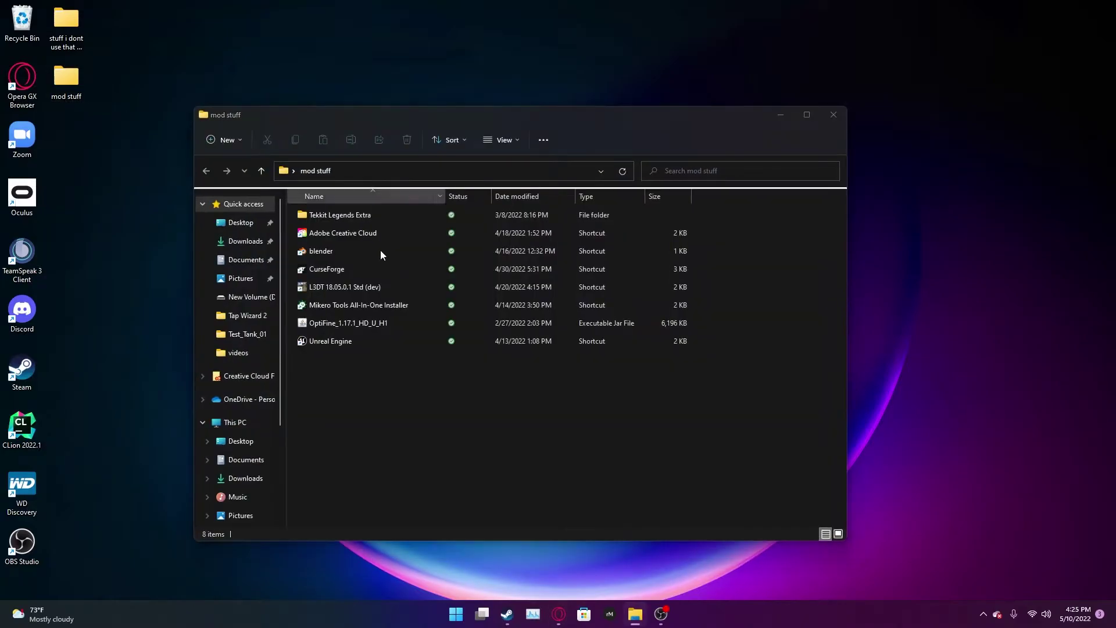
click(849, 130)
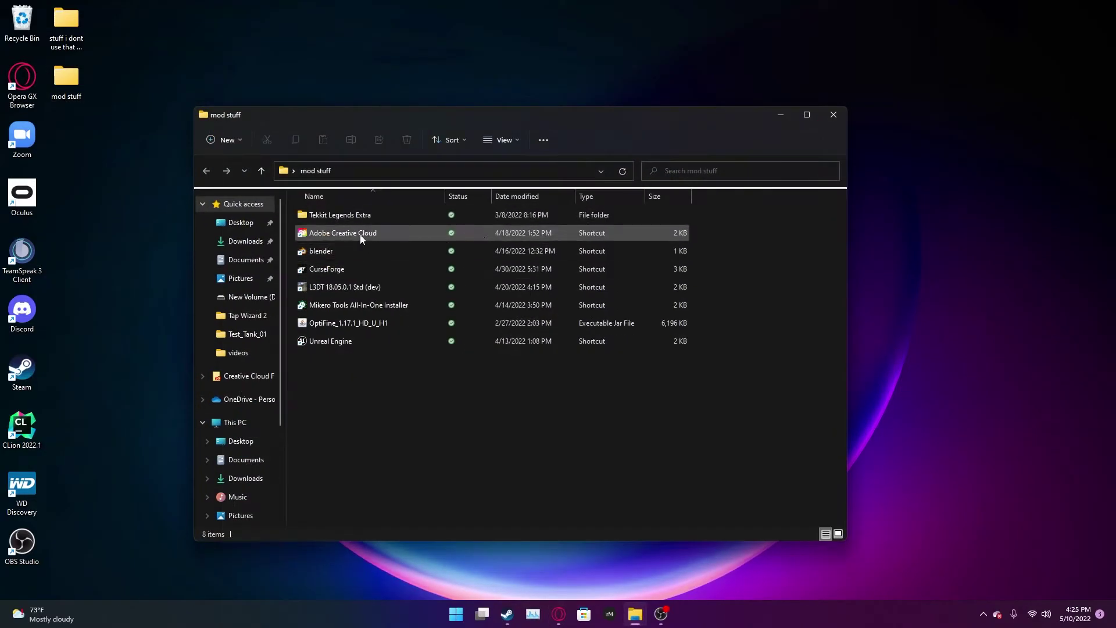
drag(326, 305, 116, 212)
click(781, 115)
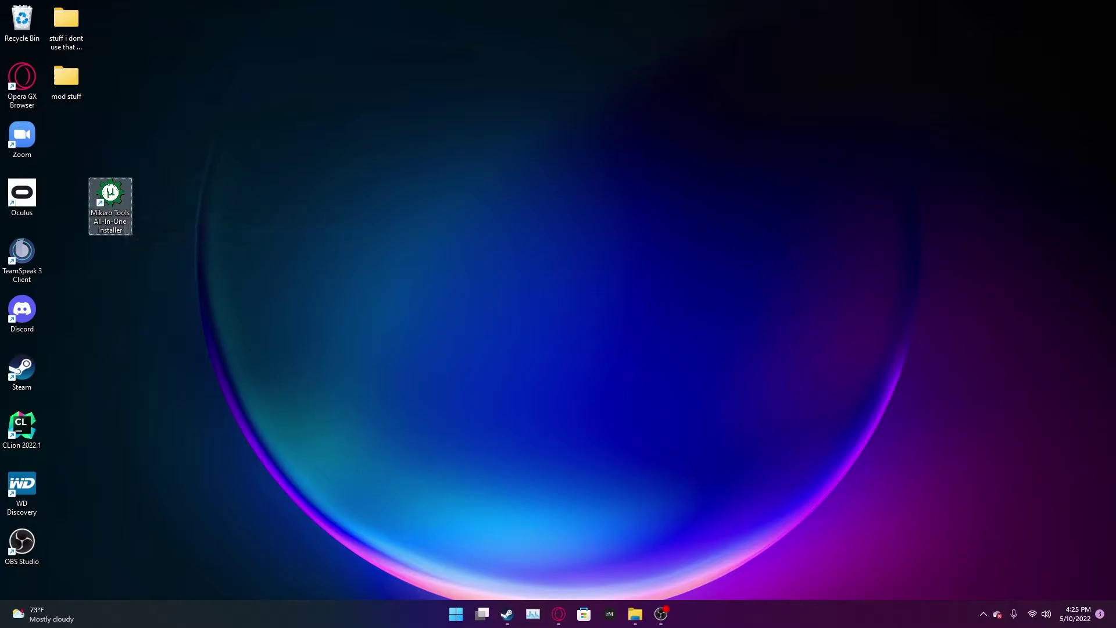
Run the Mikero Tools All-In-One Installer and update the tools
double_click(118, 196)
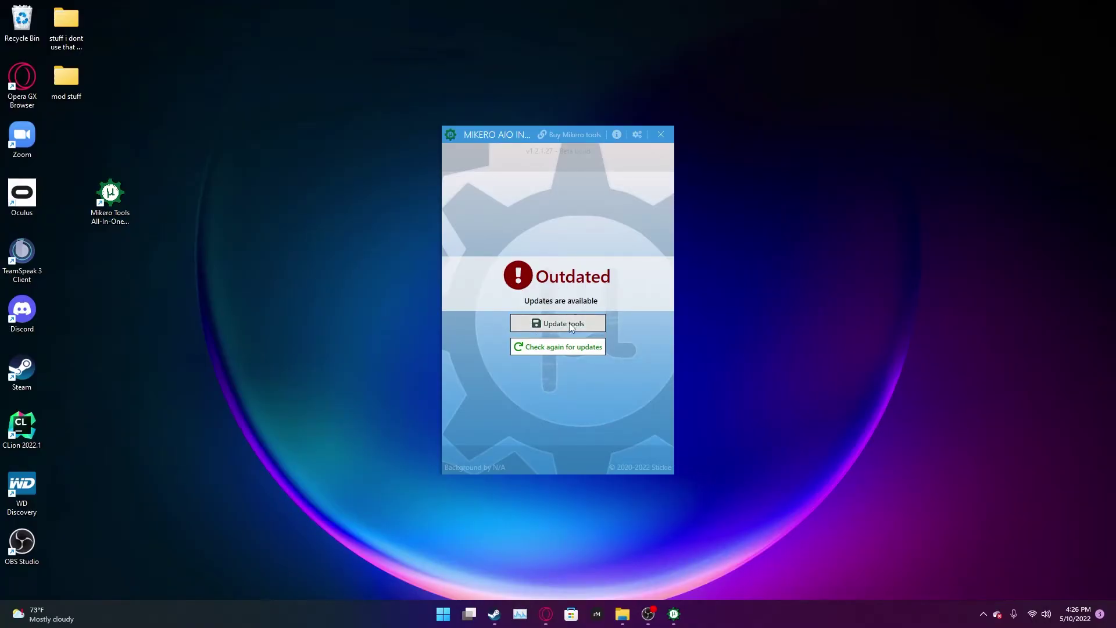
click(572, 327)
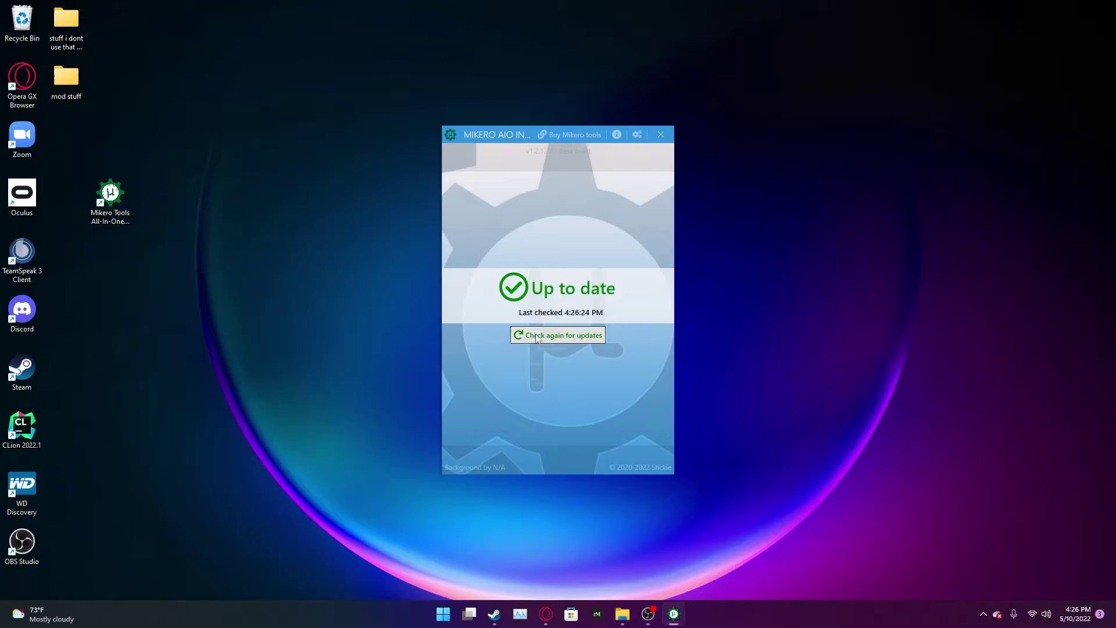
Review the installer's license, tool installation and customisation settings without changing them
click(634, 136)
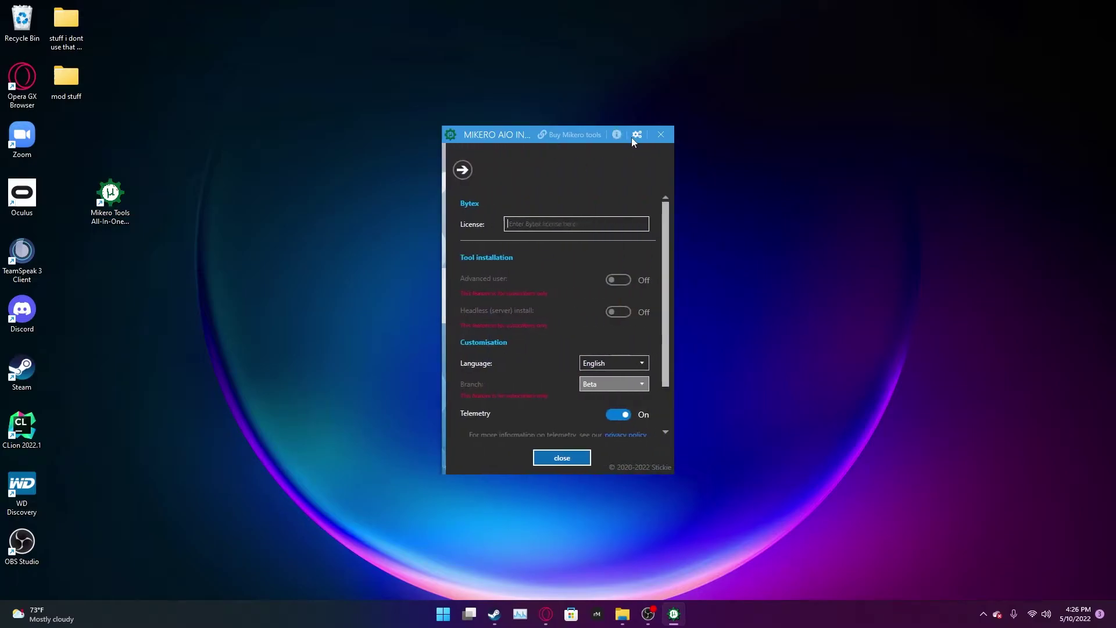
scroll(569, 347, down, 2)
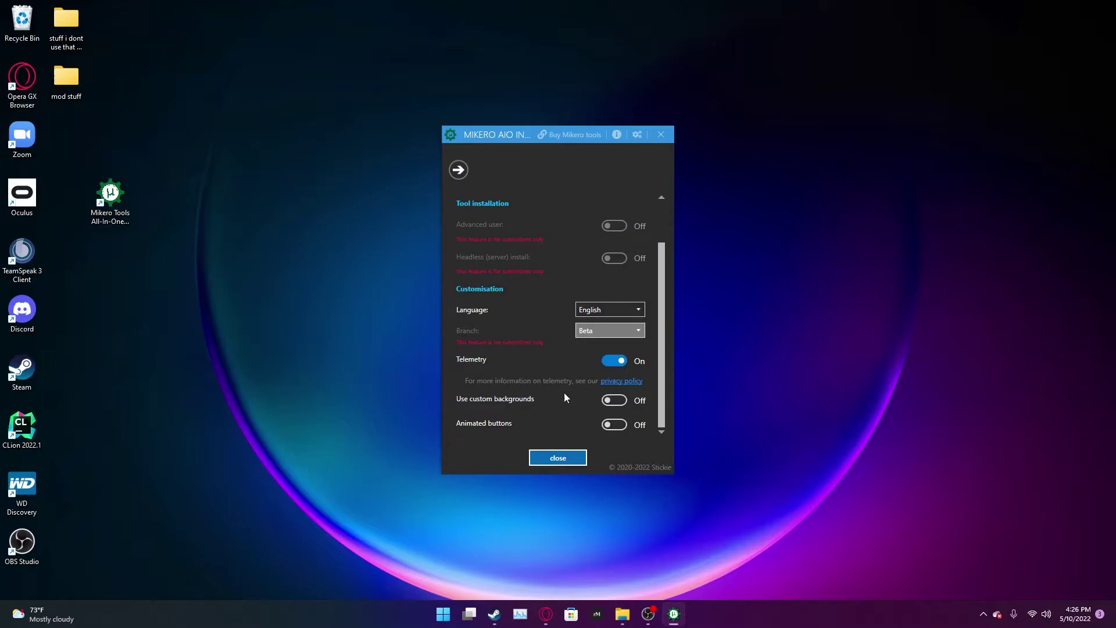
scroll(563, 392, up, 2)
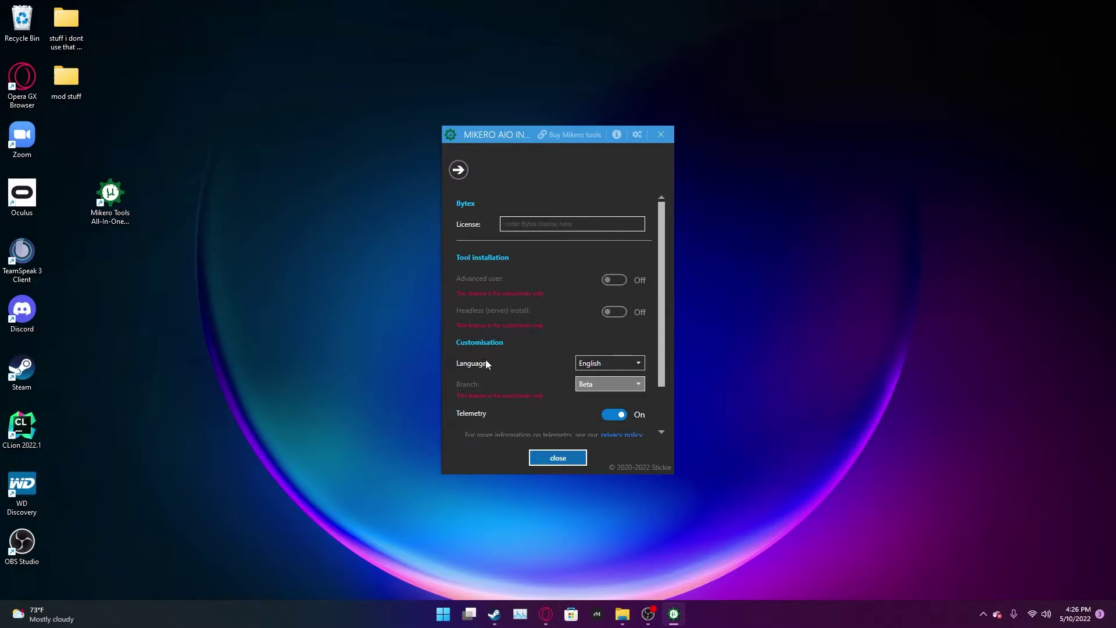
click(558, 457)
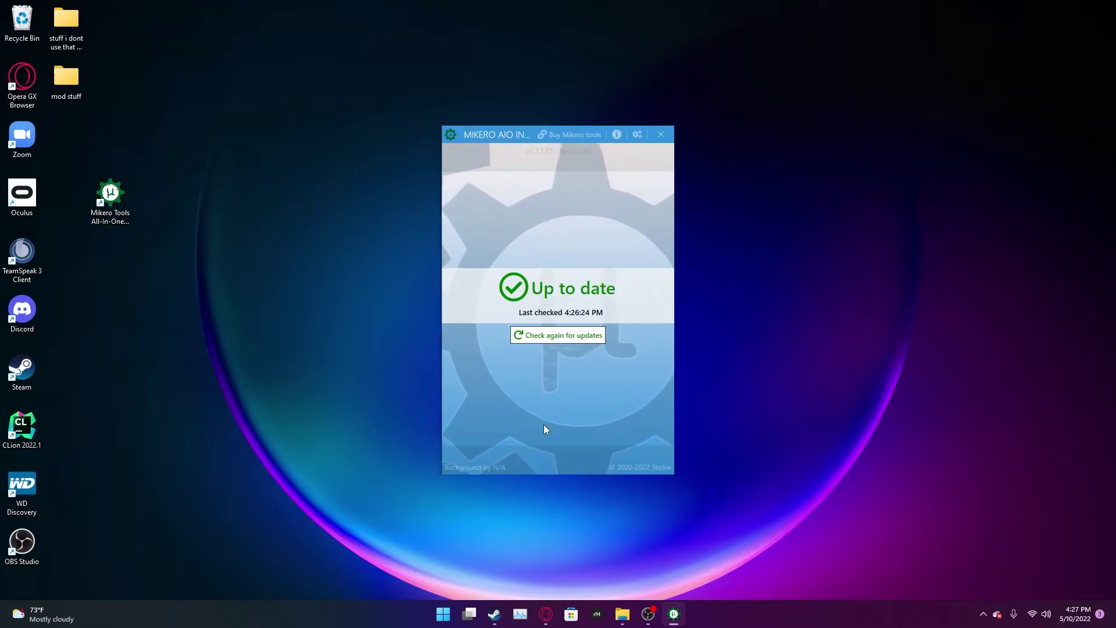
Close the Mikero installer and place its desktop shortcut below the mod stuff folder
click(661, 135)
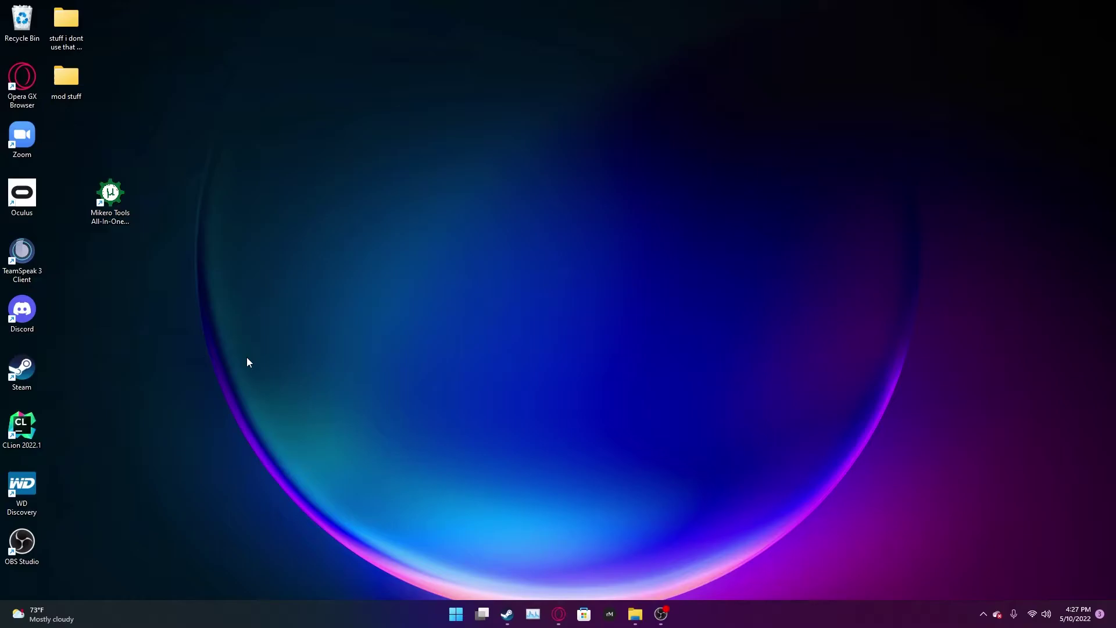
drag(120, 211, 79, 152)
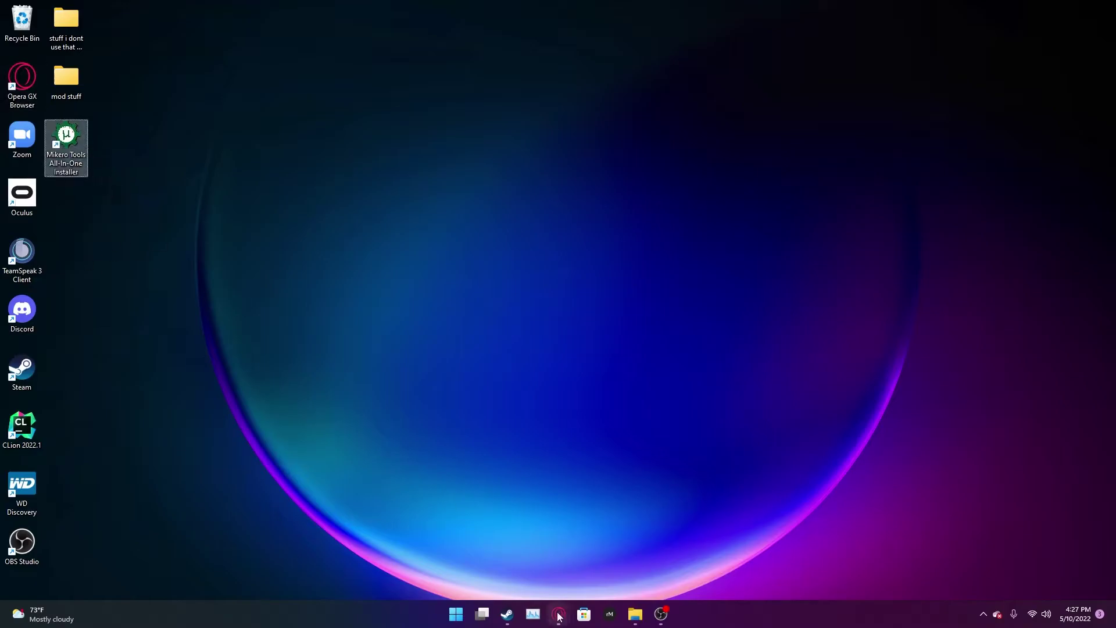
Switch back to Steam and launch Arma 3 Tools with the Play Arma 3 Tools option
mouse_move(558, 621)
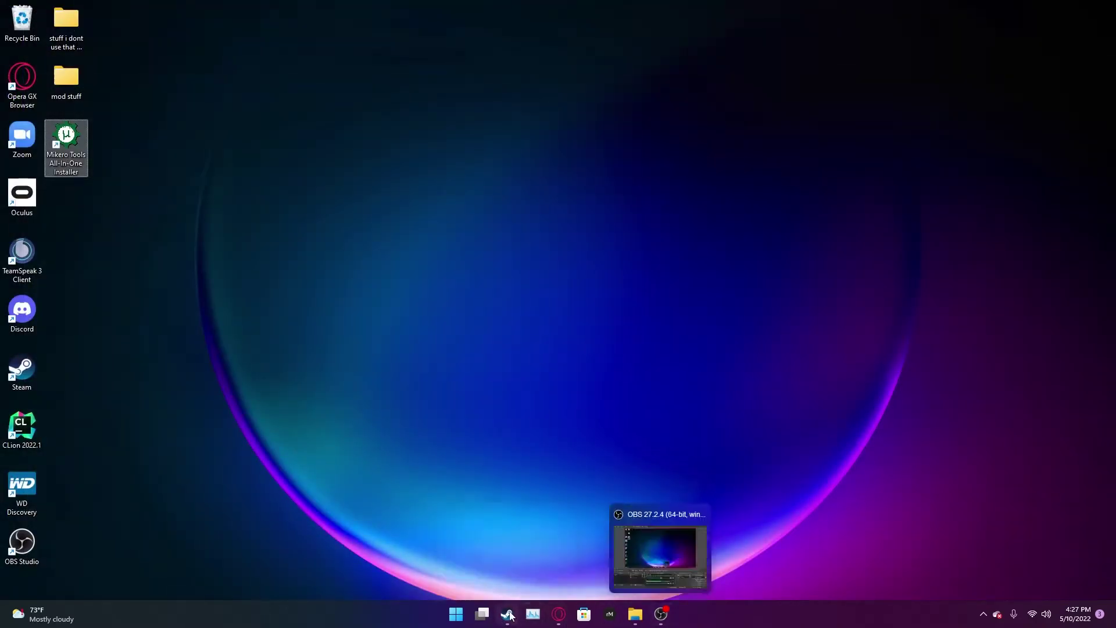
click(508, 614)
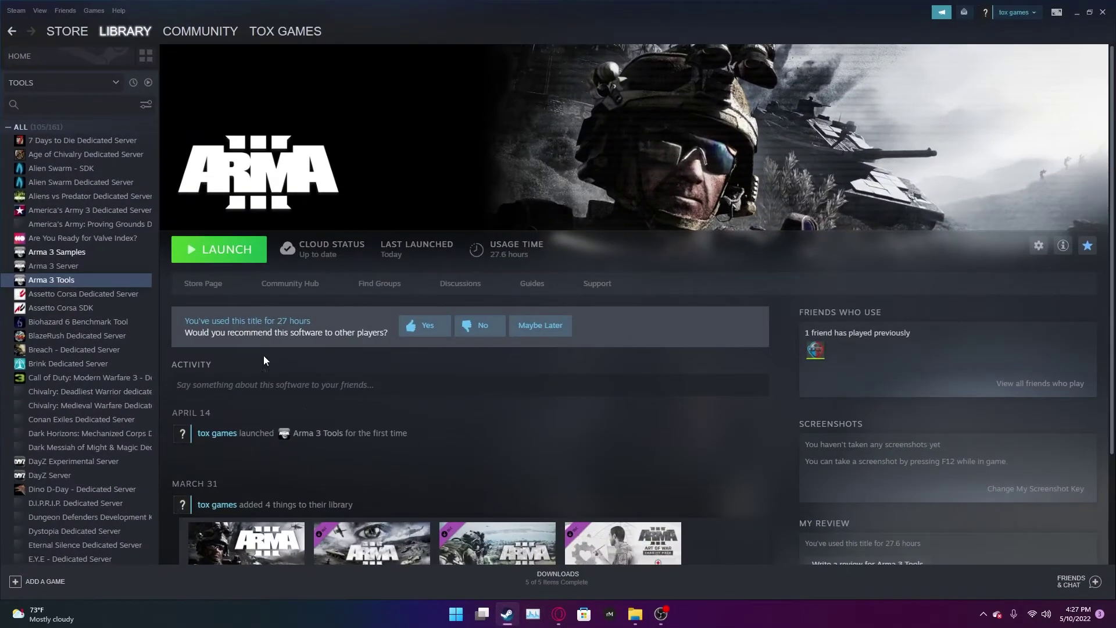
click(216, 255)
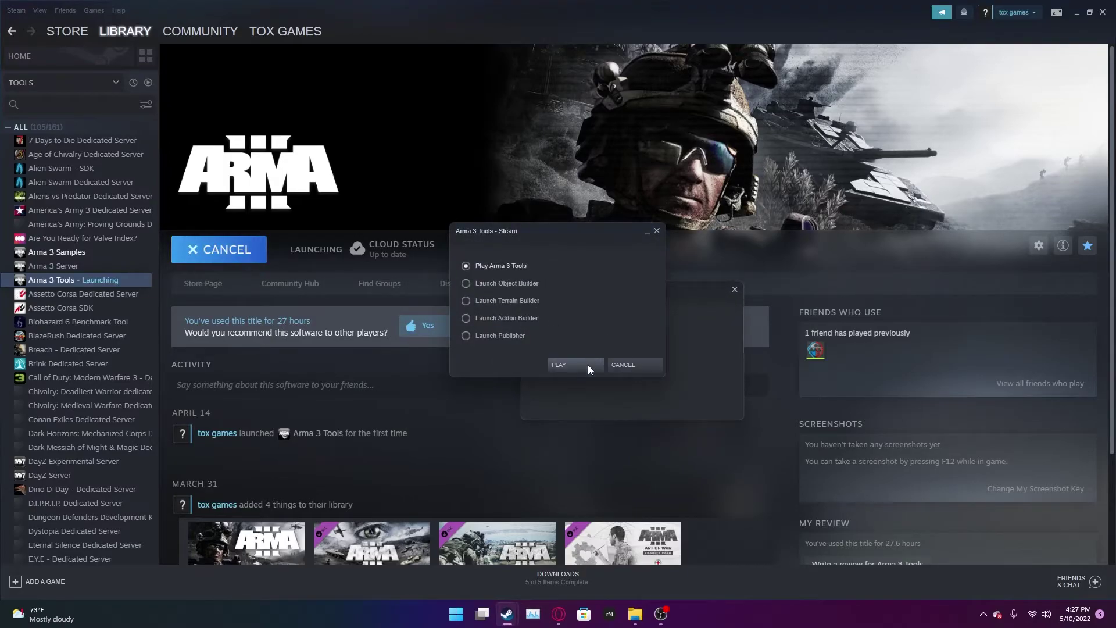
click(588, 365)
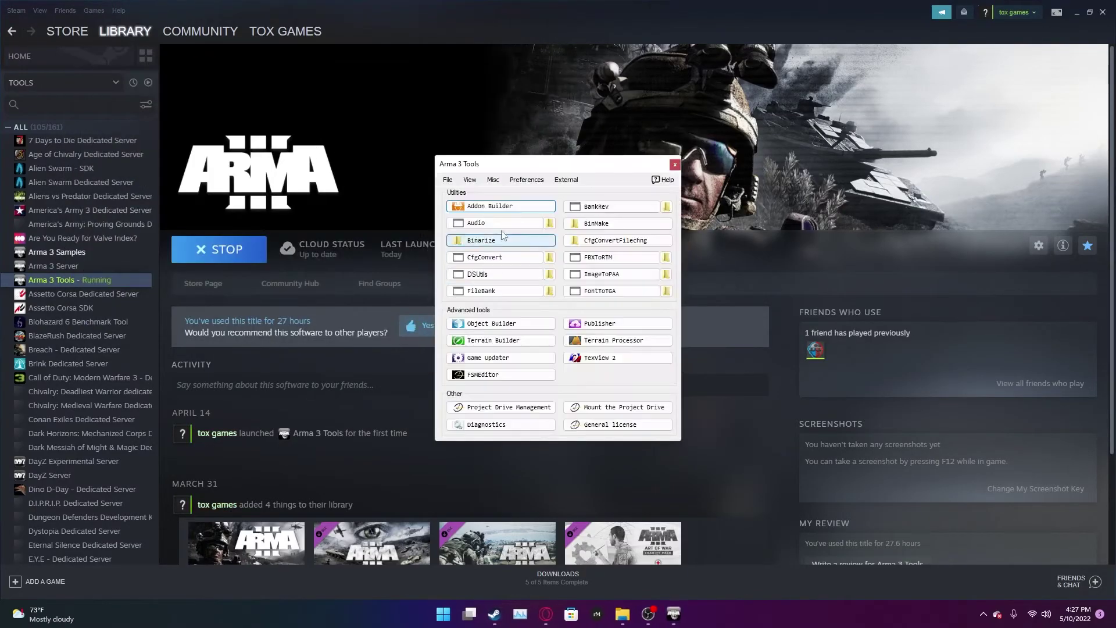
Mount the work drive (P) through Project Drive Management and confirm the mounting
drag(502, 167, 483, 138)
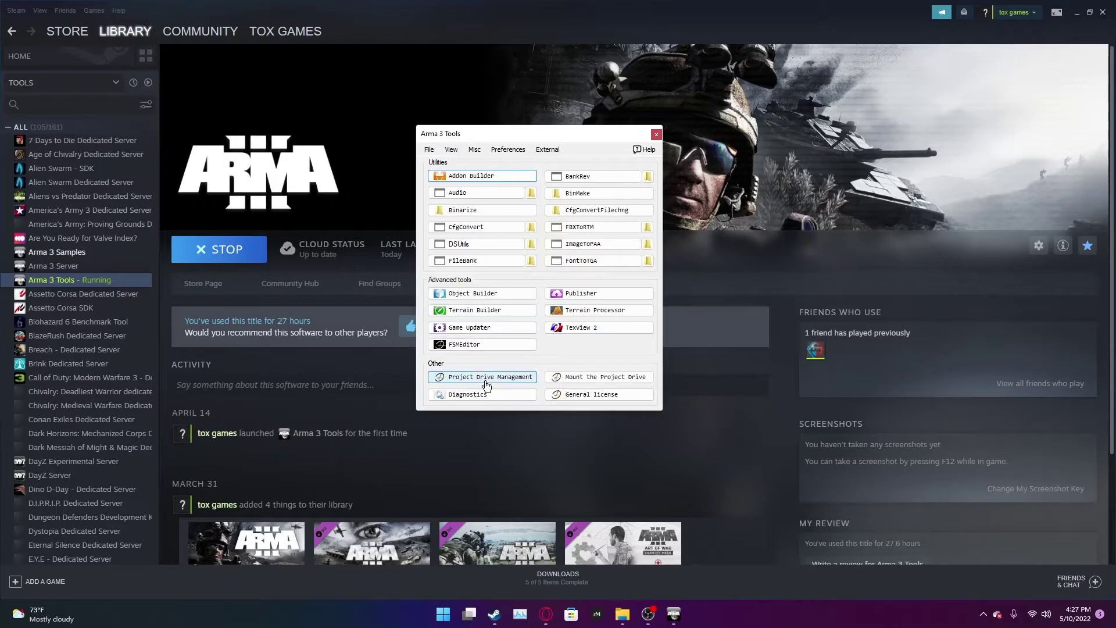
click(512, 379)
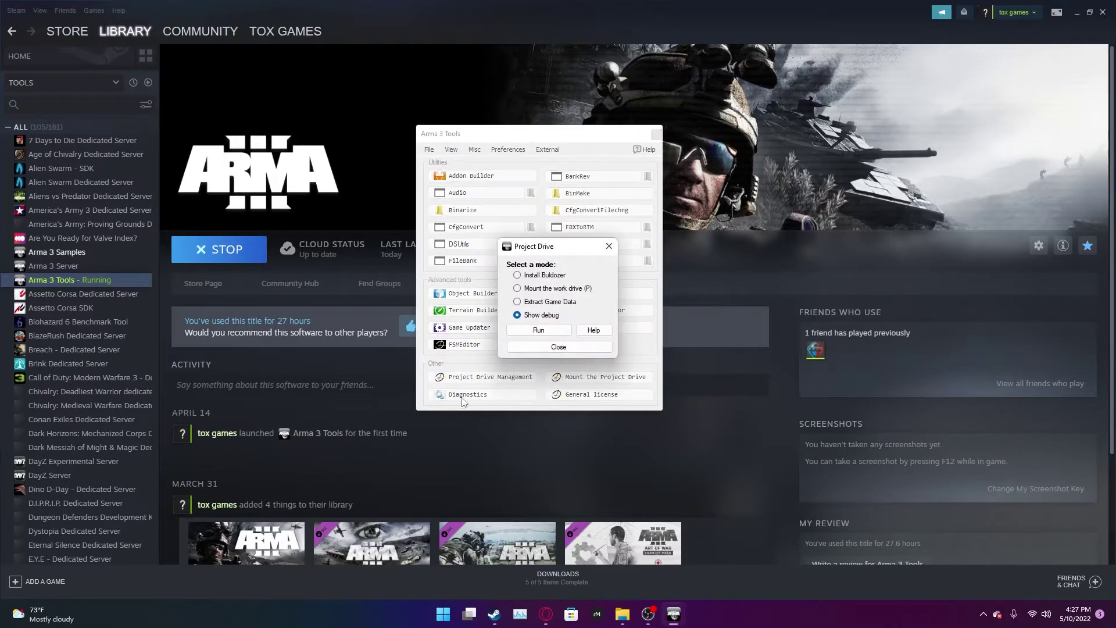
click(518, 289)
click(545, 330)
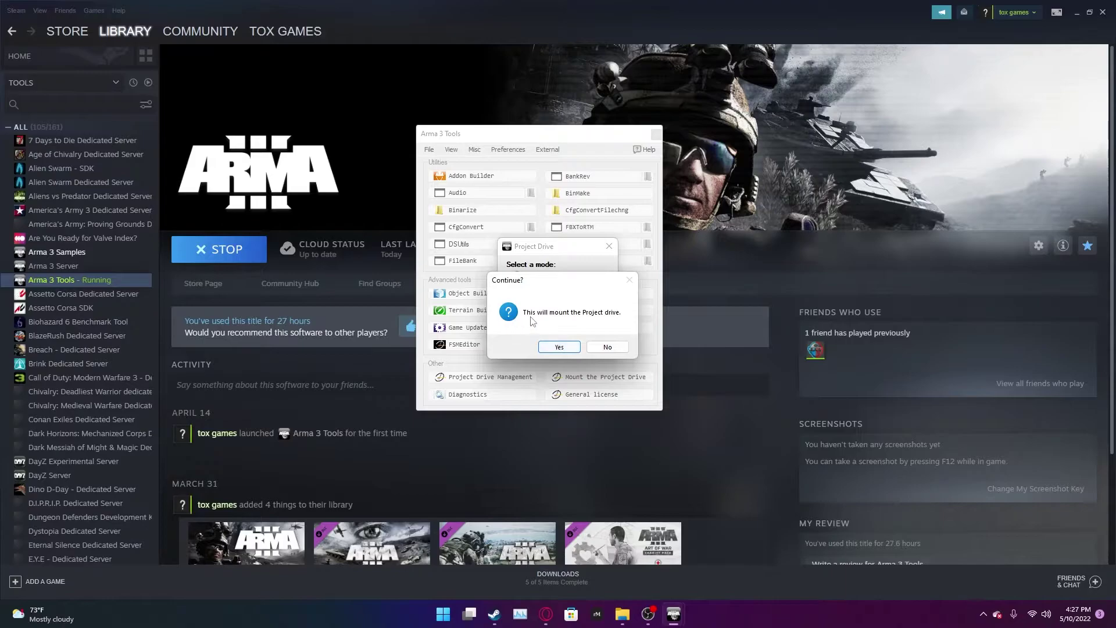
click(553, 348)
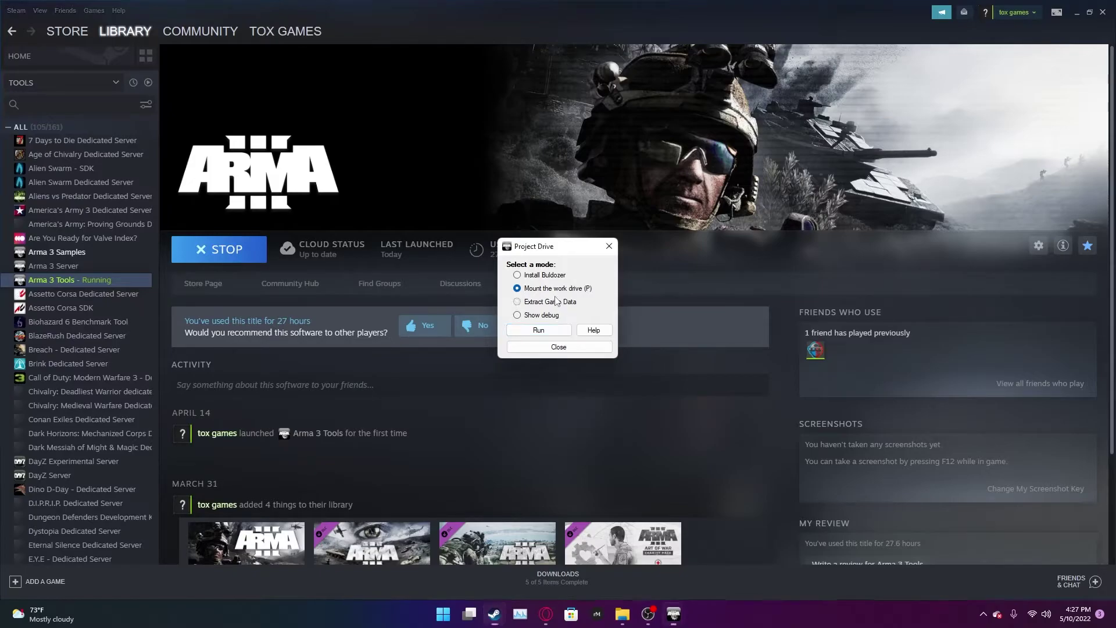
Run Extract Game Data for the project drive, purging the existing data first, and place the Project Drive dialog clear of the console
click(557, 303)
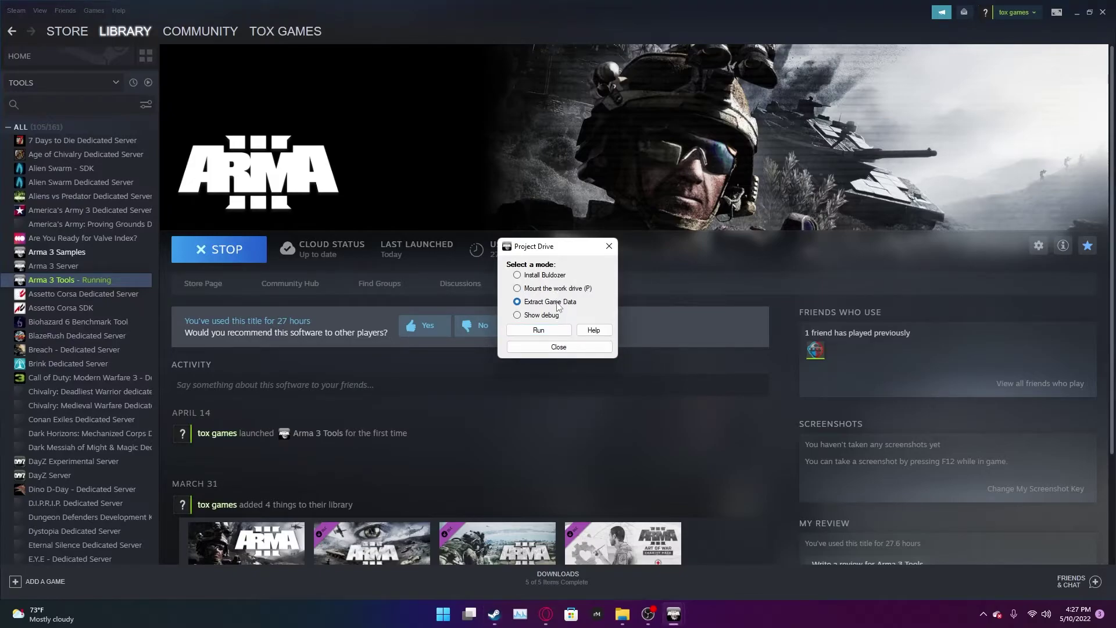
click(553, 336)
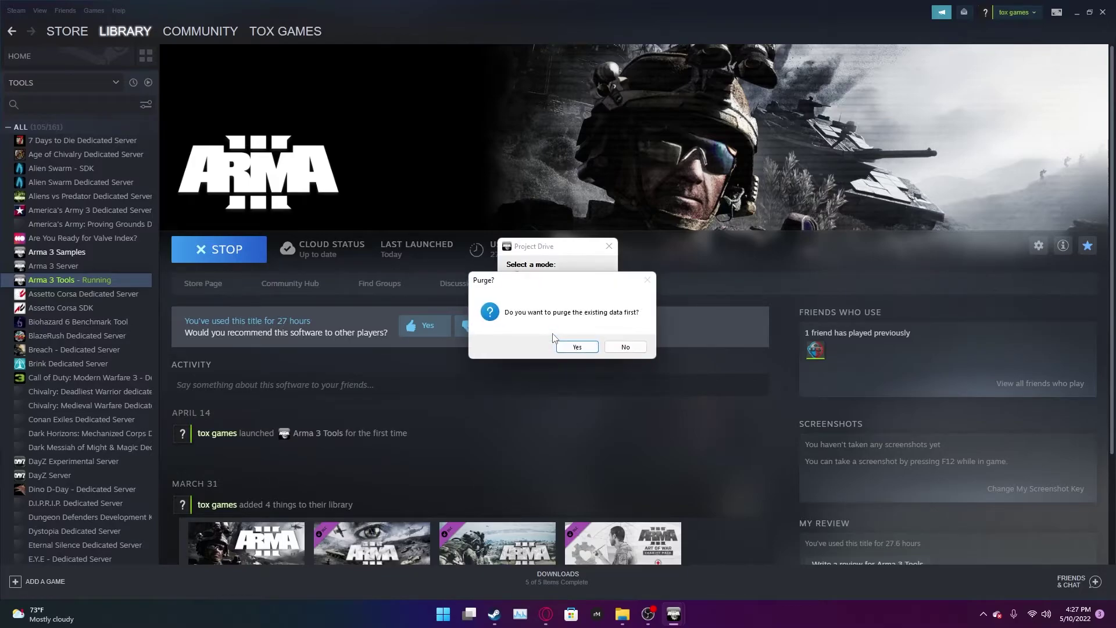
click(606, 347)
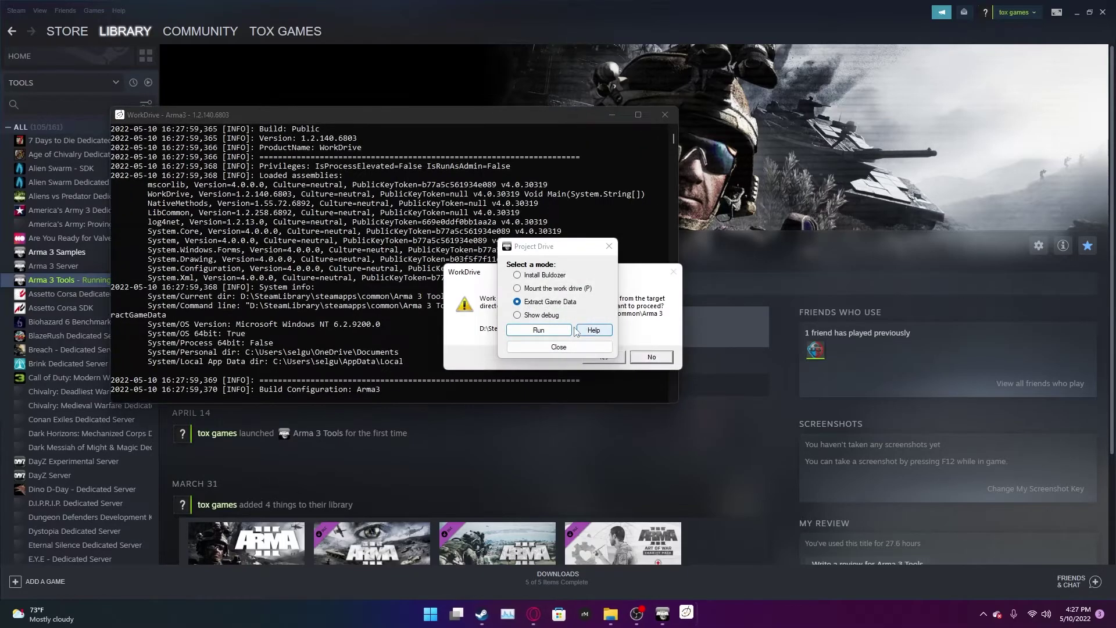
drag(552, 243, 571, 388)
click(603, 357)
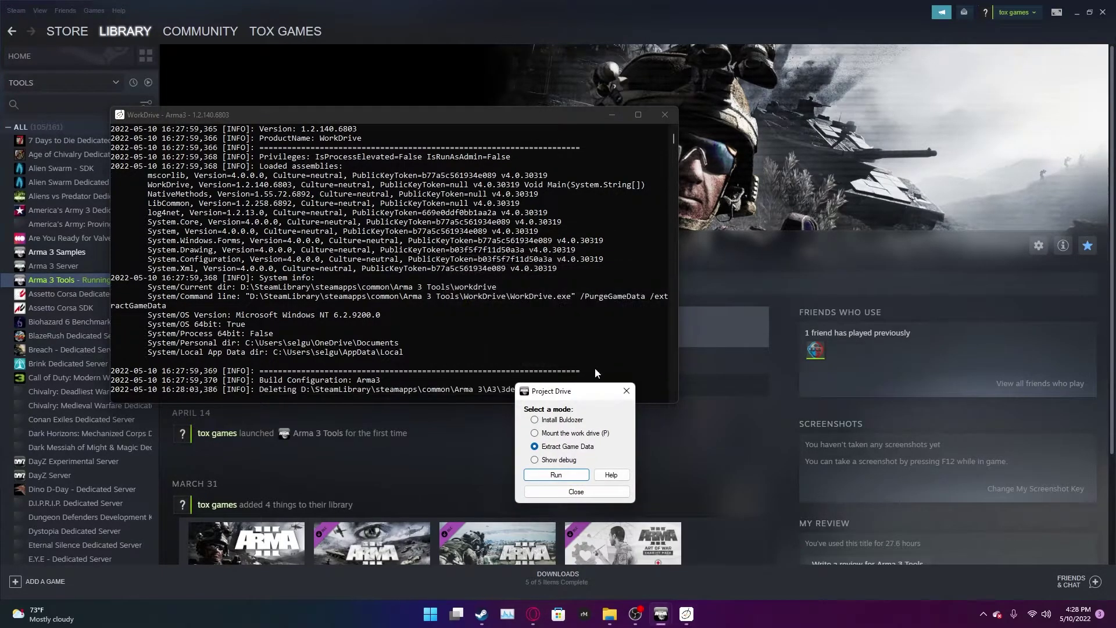
drag(579, 399, 745, 123)
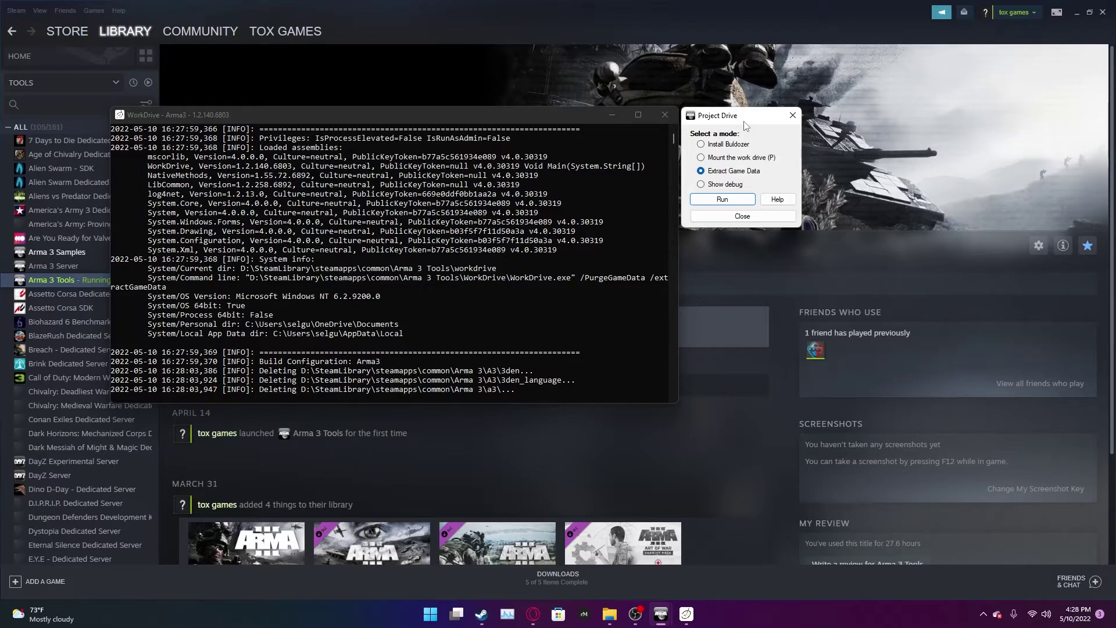
Switch to File Explorer and examine the folders on the P: drive while the game data extraction runs
click(610, 614)
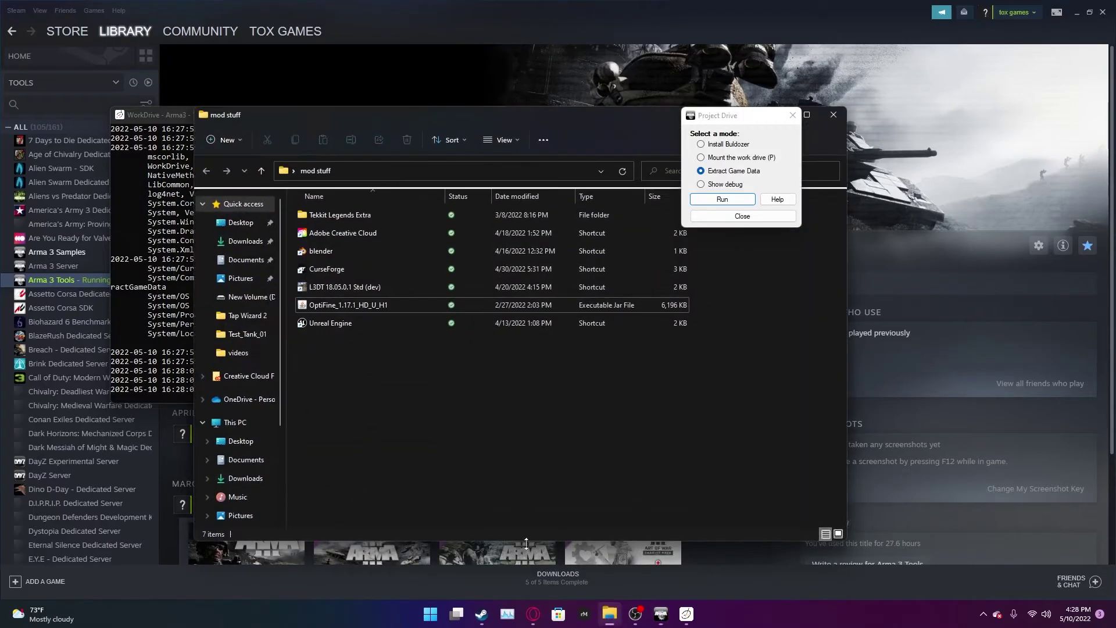
scroll(242, 476, down, 5)
scroll(241, 484, down, 1)
click(241, 476)
scroll(344, 374, down, 15)
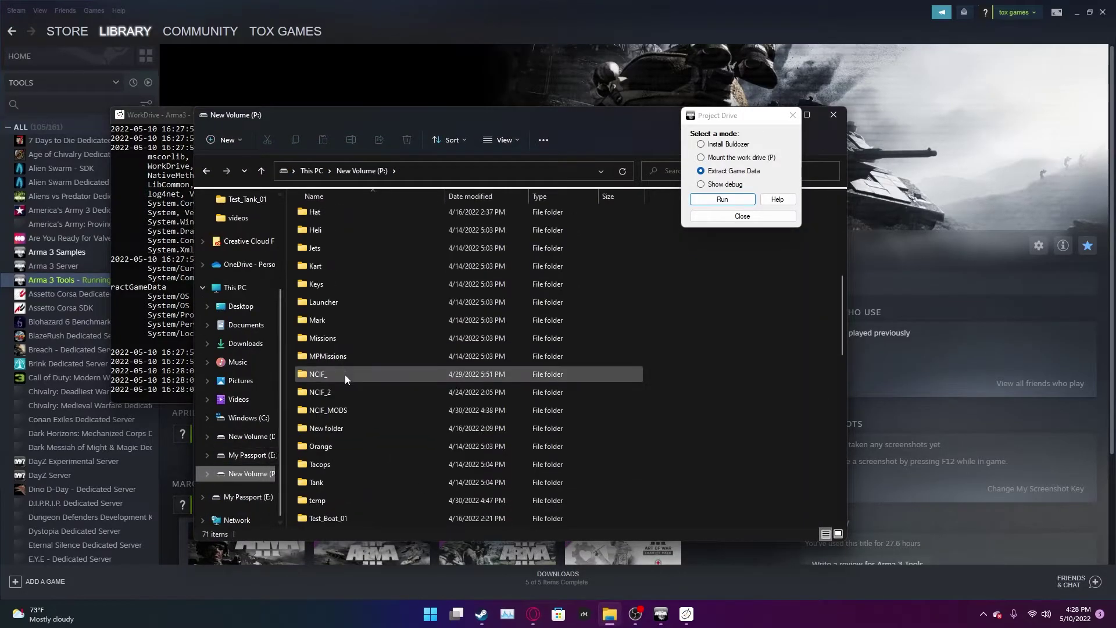
scroll(378, 422, up, 15)
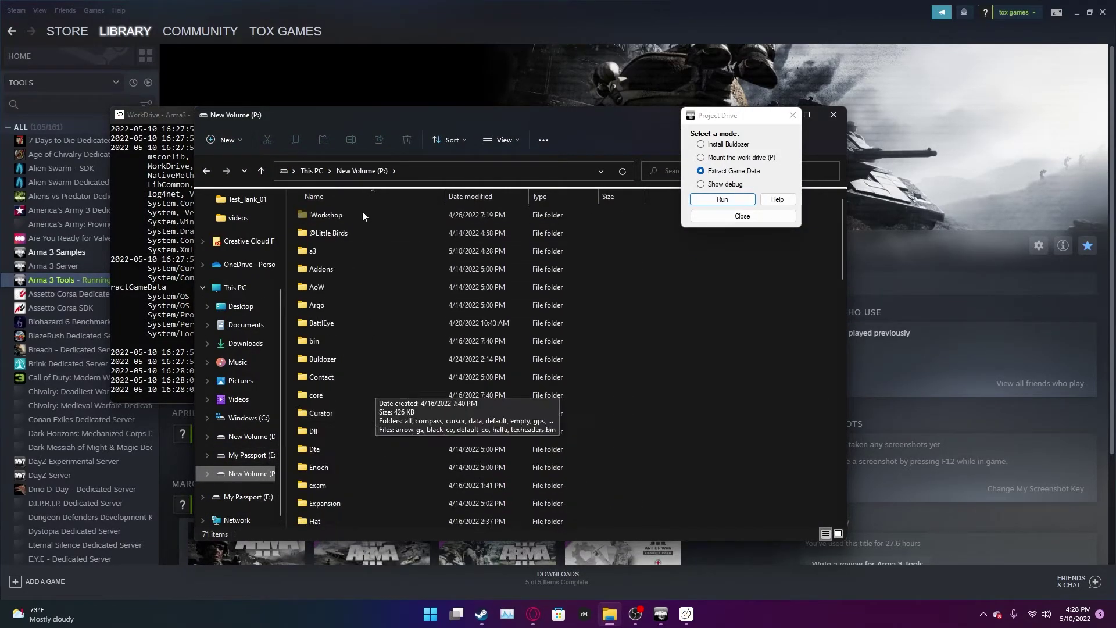
scroll(419, 427, down, 13)
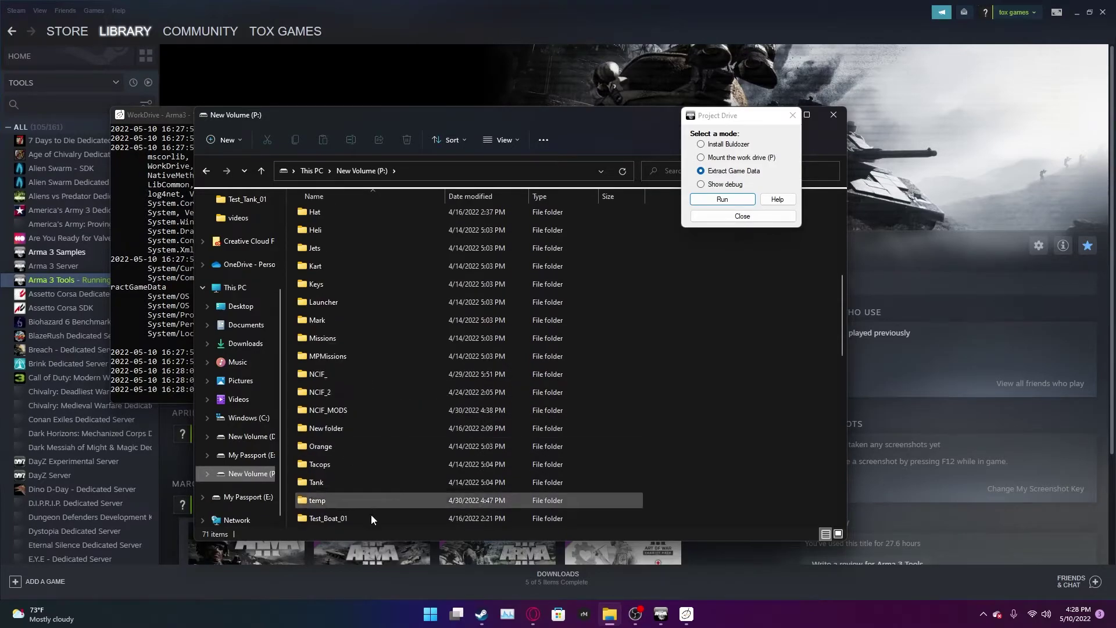
scroll(372, 513, up, 13)
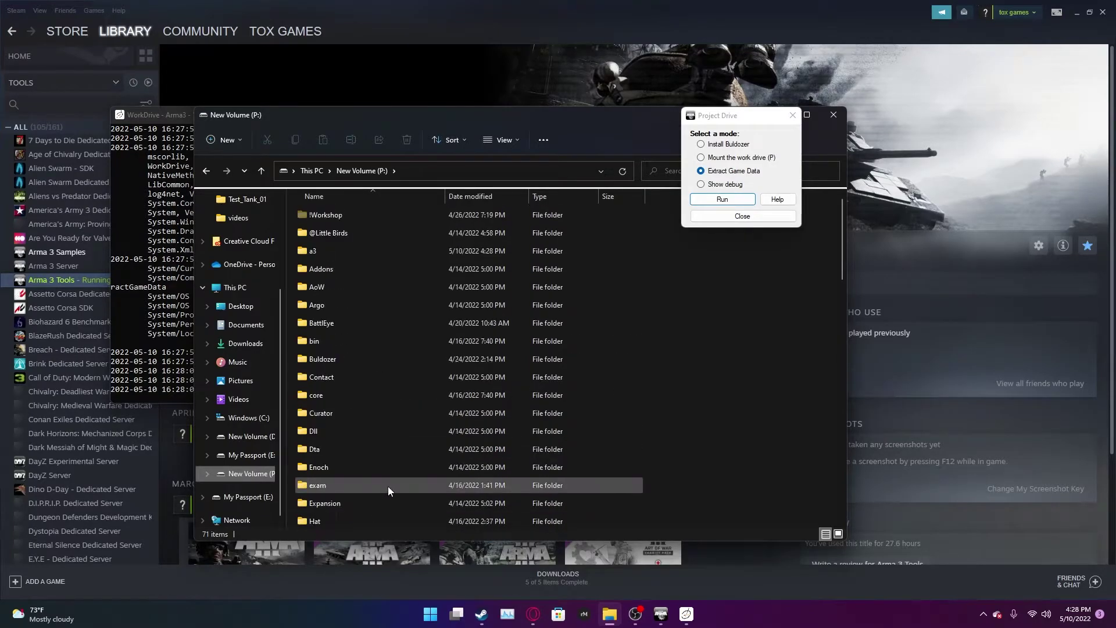
drag(750, 116, 873, 422)
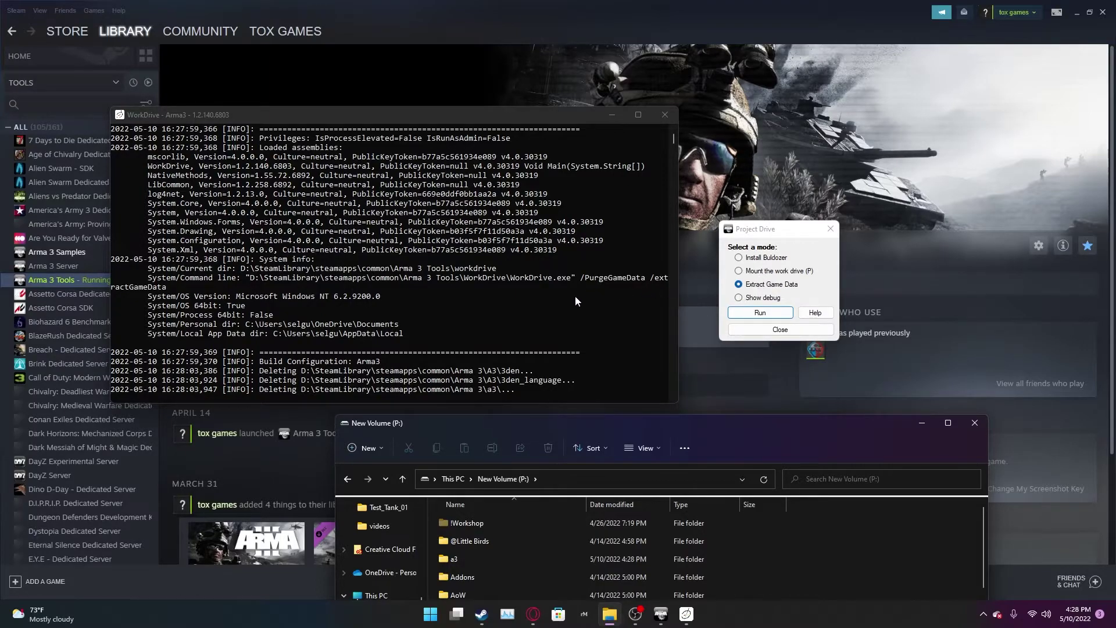
click(580, 433)
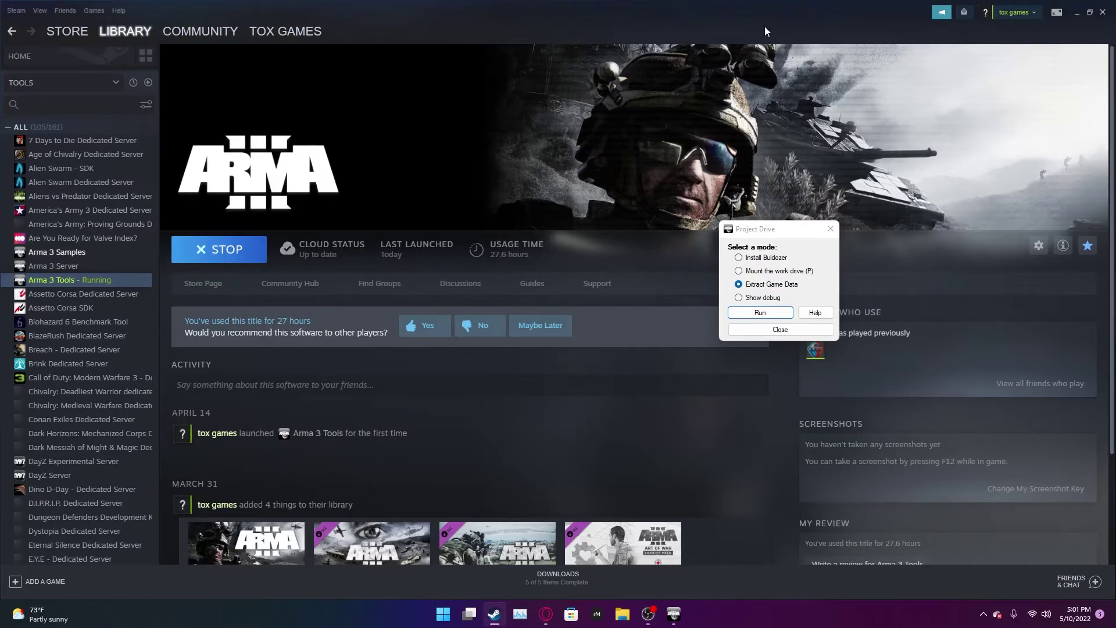
Minimise Steam, then close the Project Drive dialog and Arma 3 Tools
click(1077, 11)
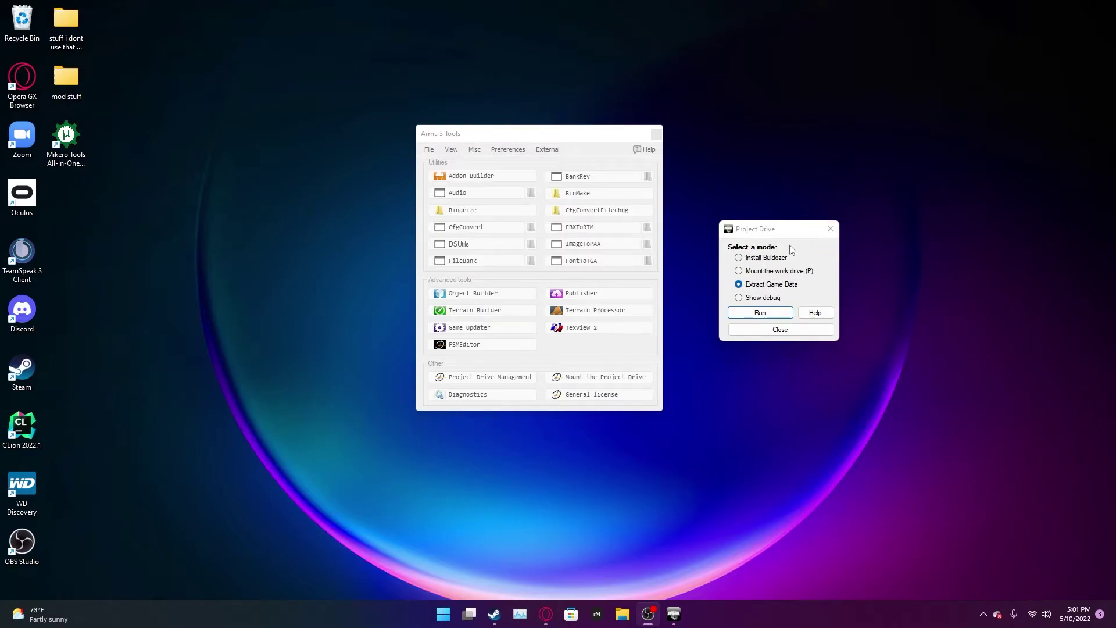
click(830, 228)
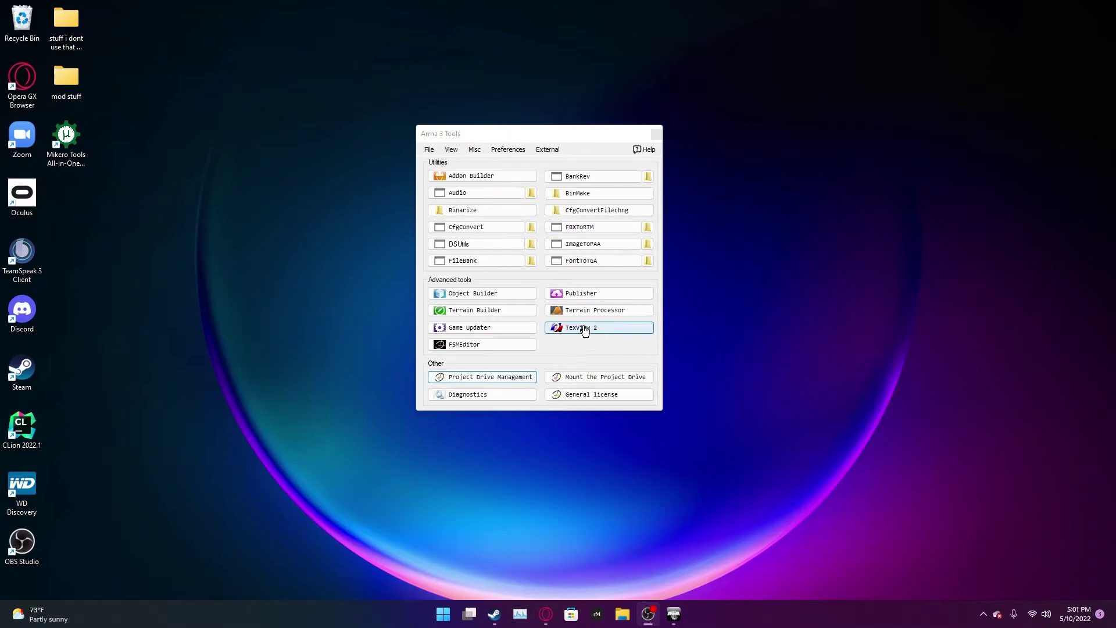
click(566, 350)
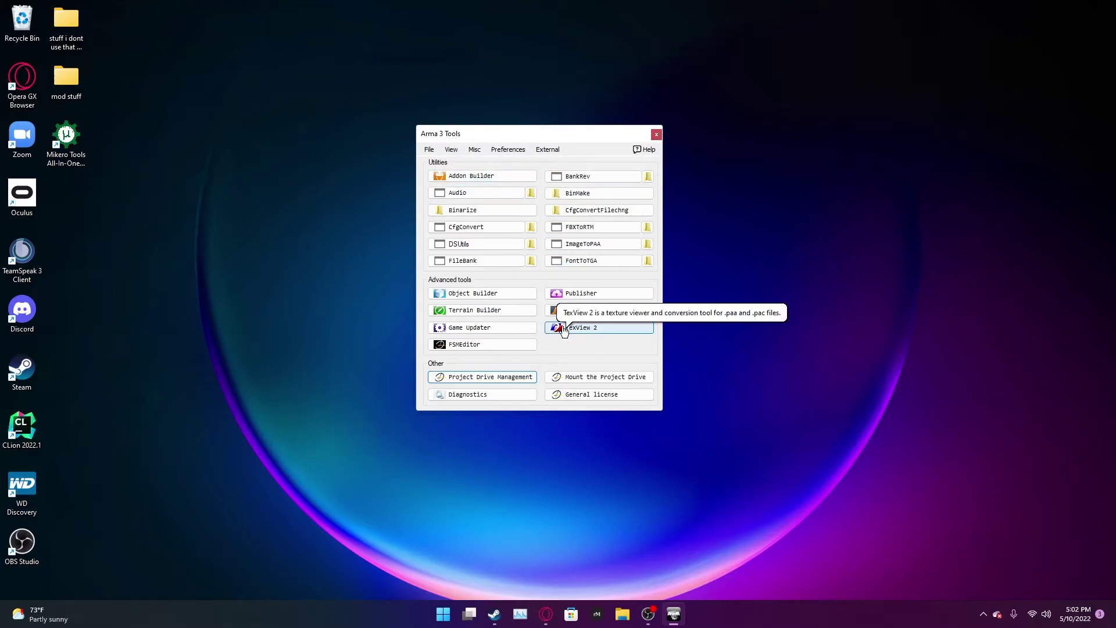
click(658, 134)
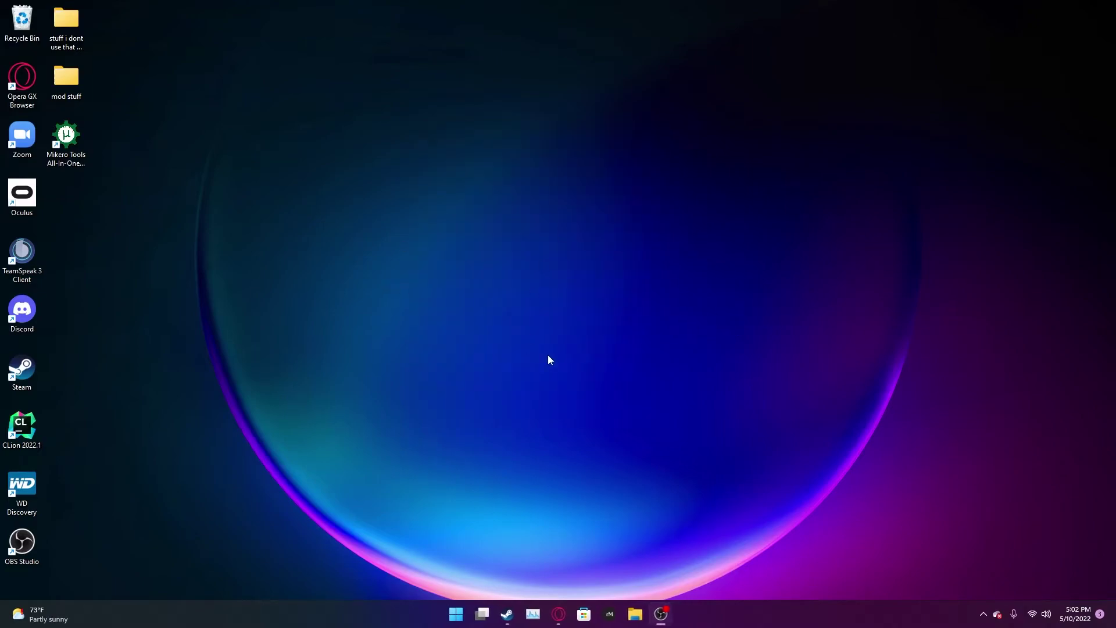
click(509, 515)
Open the P: drive in a maximised File Explorer window and look through its folders
click(635, 614)
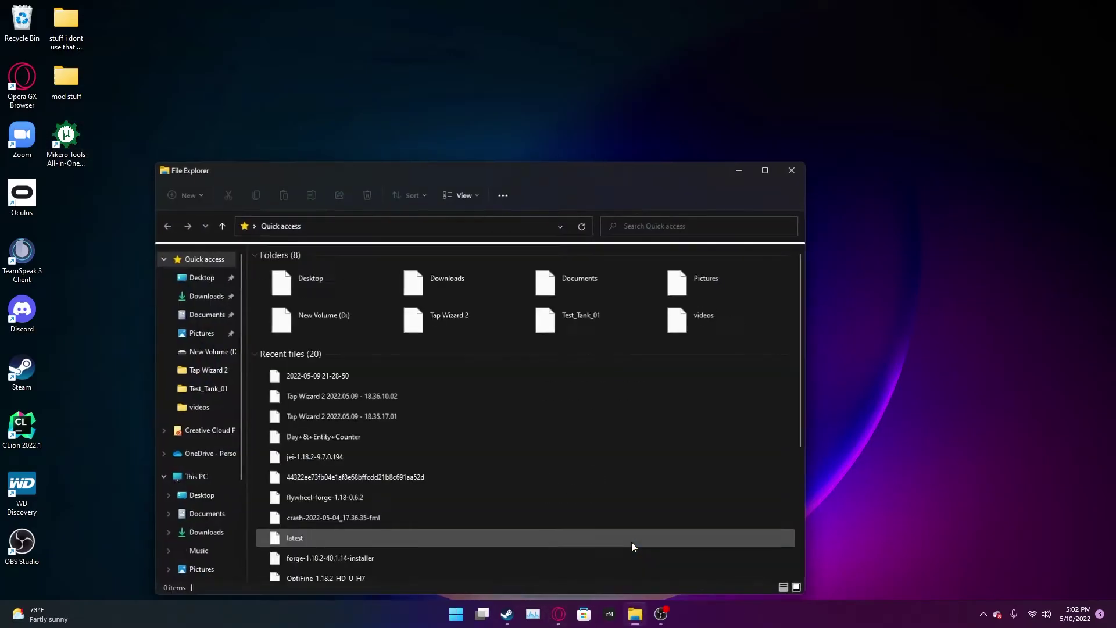
double_click(399, 170)
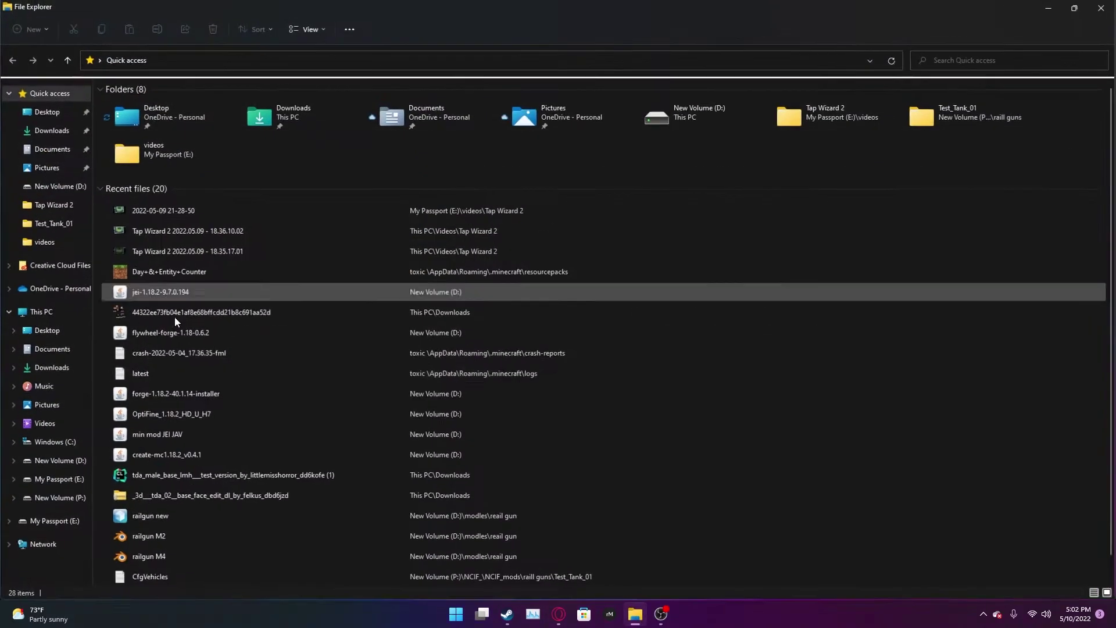
scroll(116, 435, down, 1)
click(68, 498)
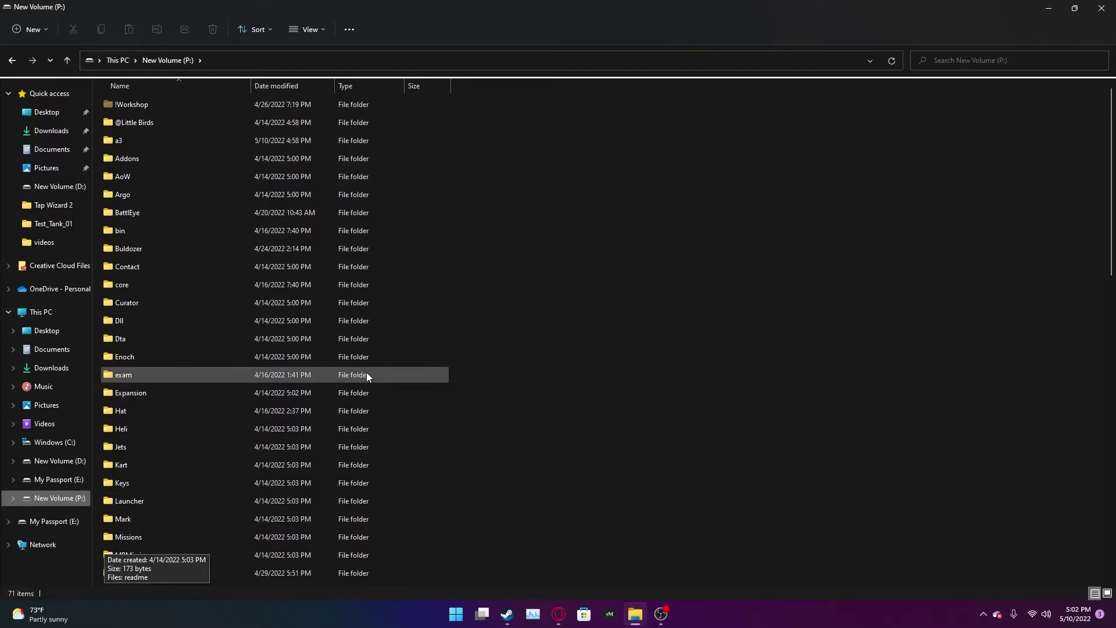
scroll(378, 349, down, 15)
scroll(387, 334, down, 4)
scroll(386, 321, up, 19)
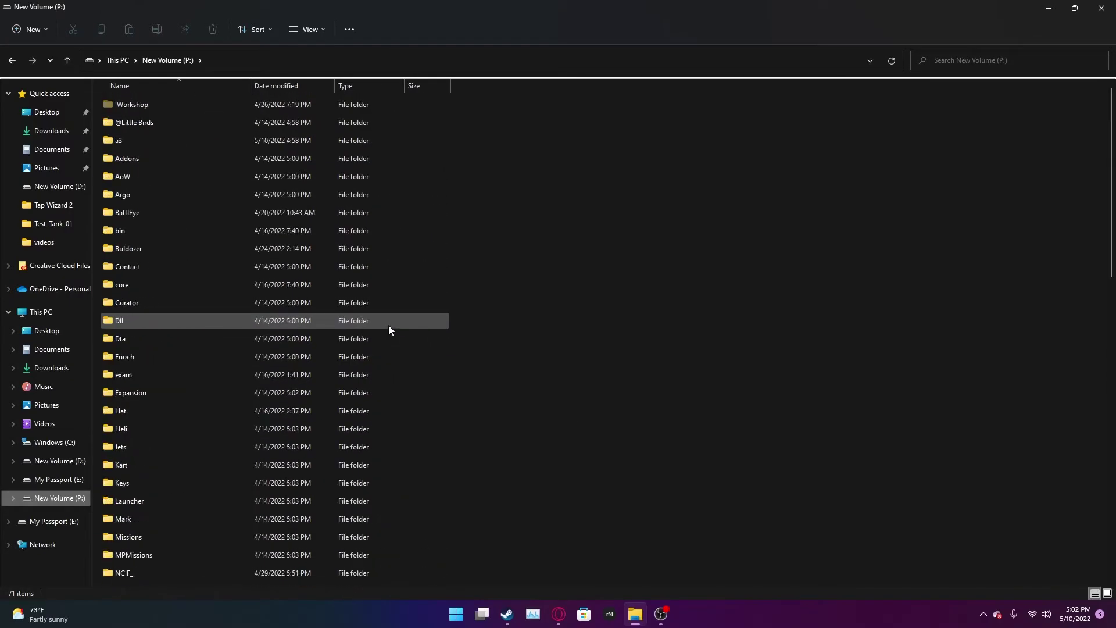
scroll(407, 361, down, 2)
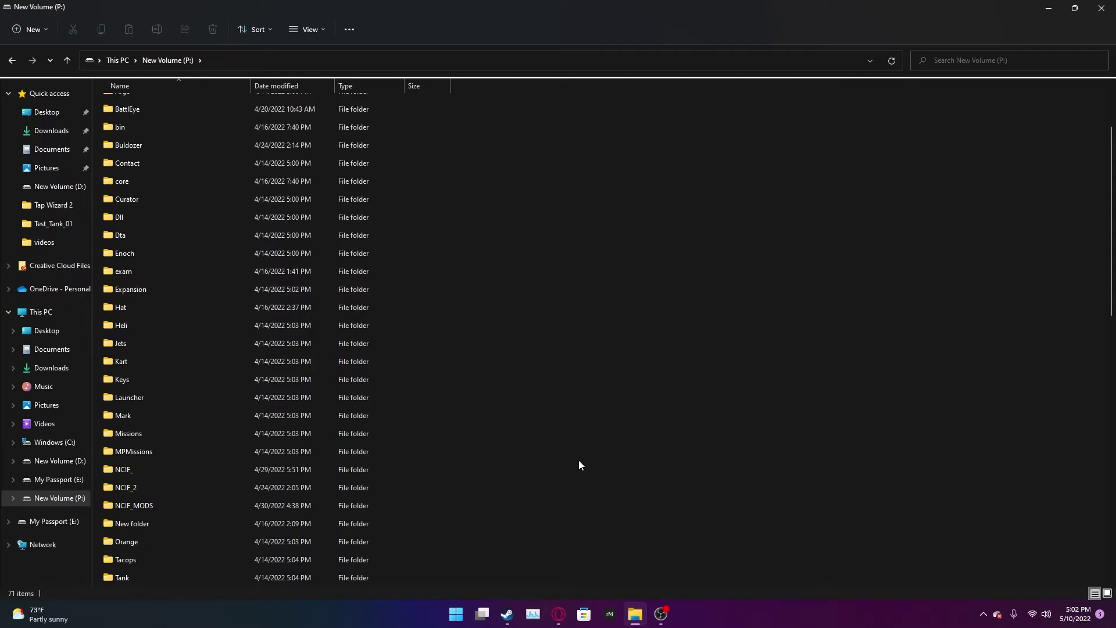
Examine the contents of the NCIF_, NCIF_mods and NCIF_2 folders and return to the P: drive
mouse_move(144, 474)
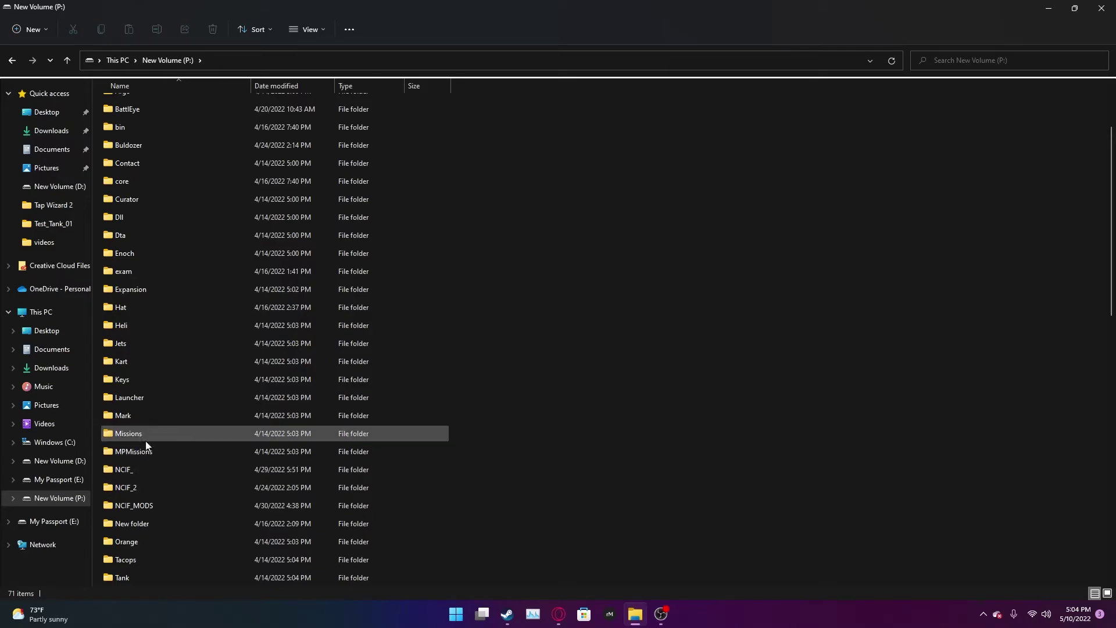
mouse_move(193, 486)
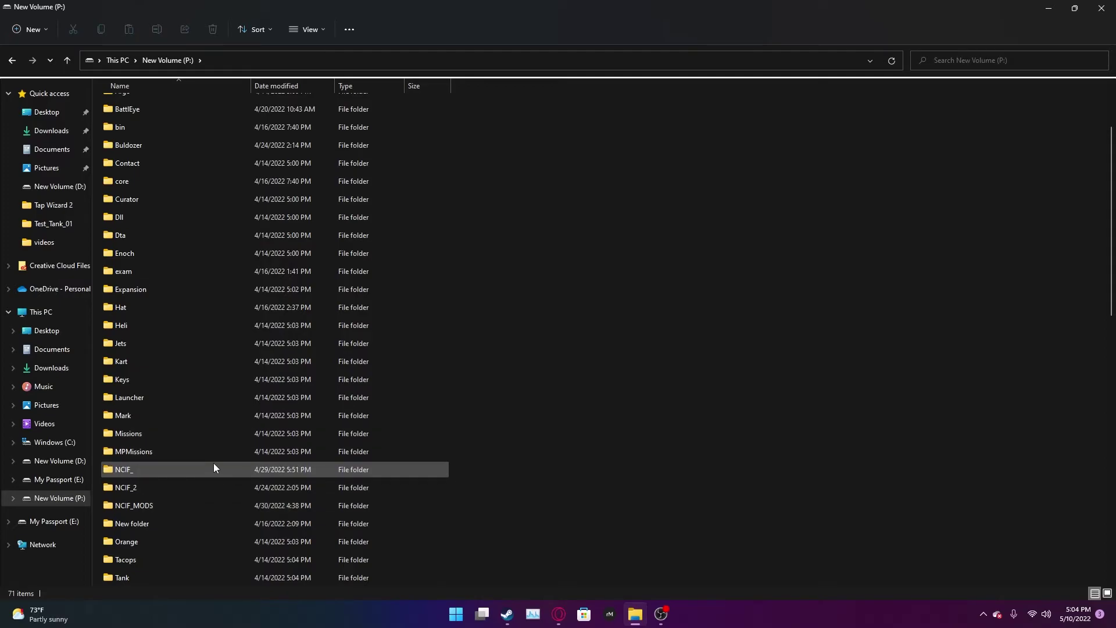
double_click(197, 469)
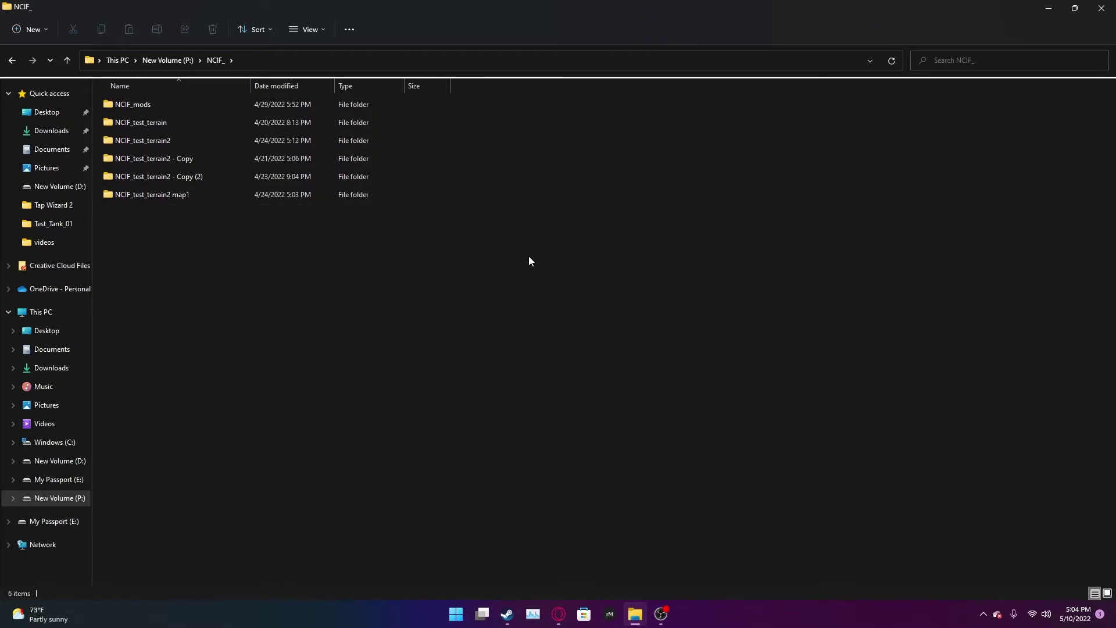
double_click(173, 109)
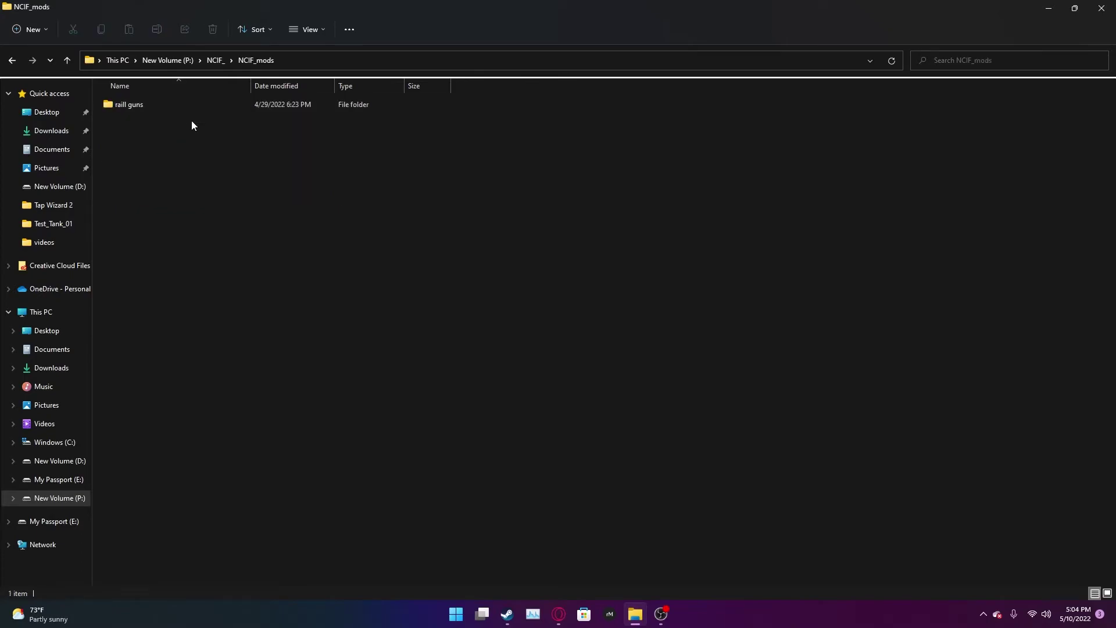
double_click(12, 60)
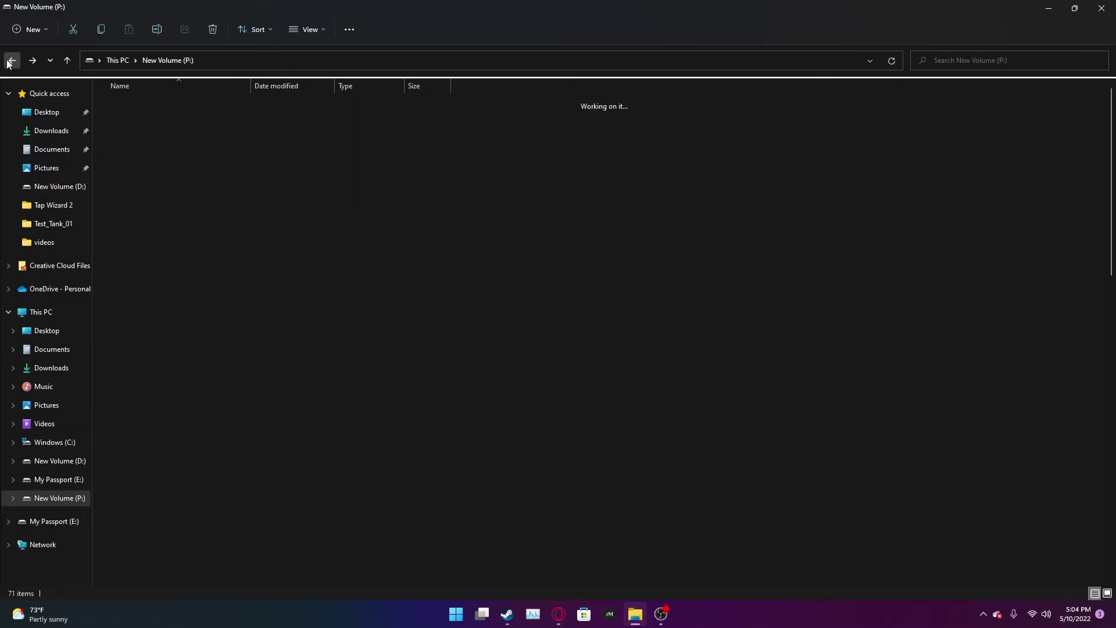
scroll(192, 550, down, 1)
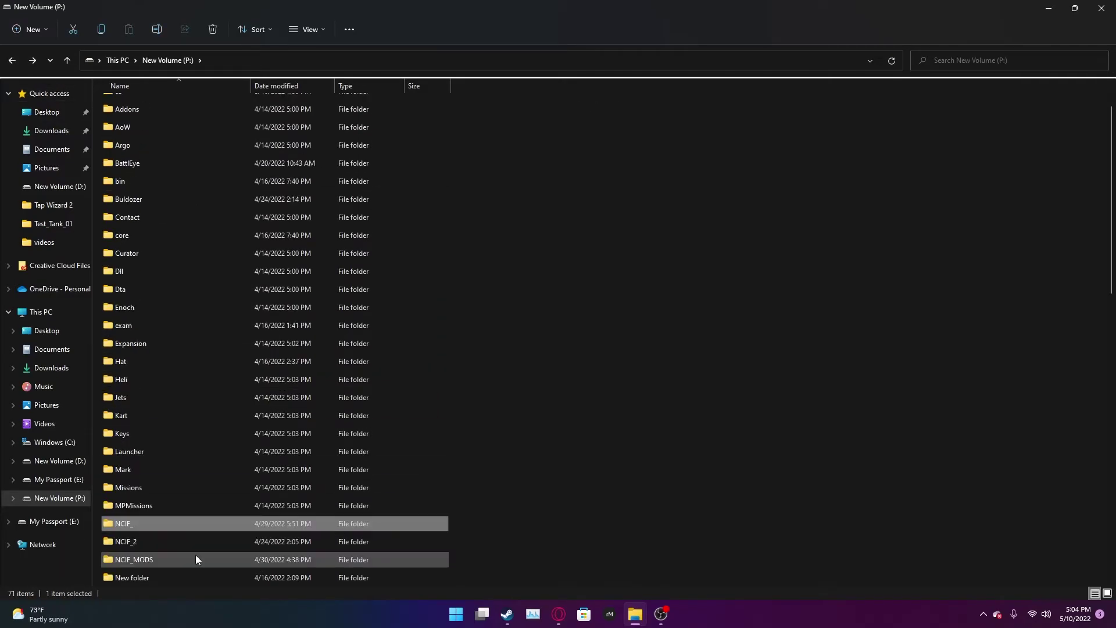
double_click(176, 540)
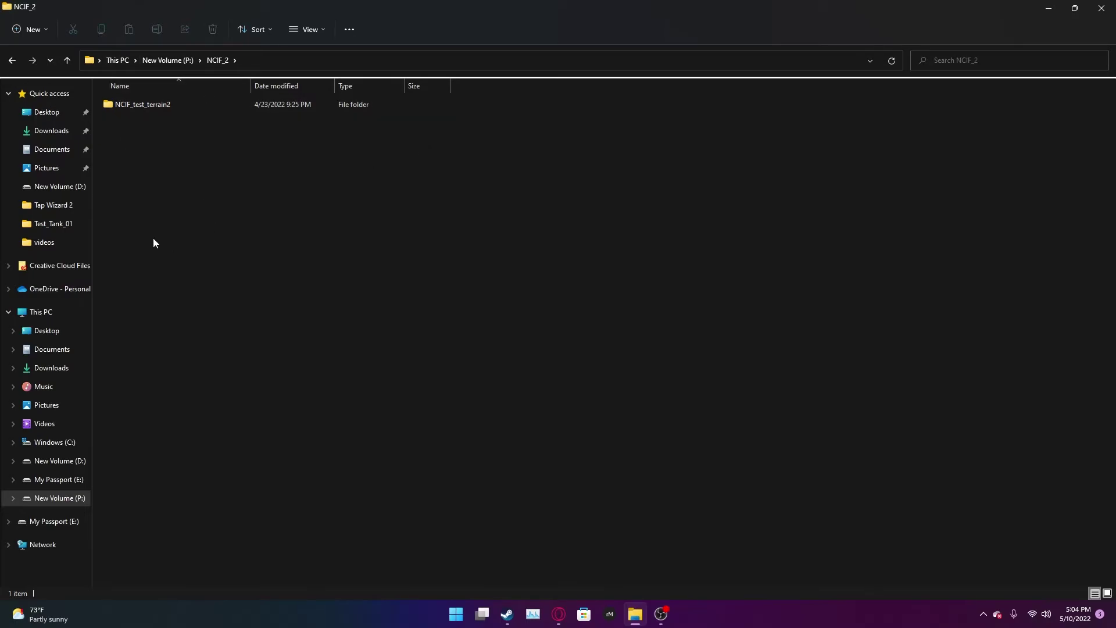
click(11, 60)
Open the NCIF_mods folder inside the NCIF_ folder on the P: drive
scroll(261, 468, down, 2)
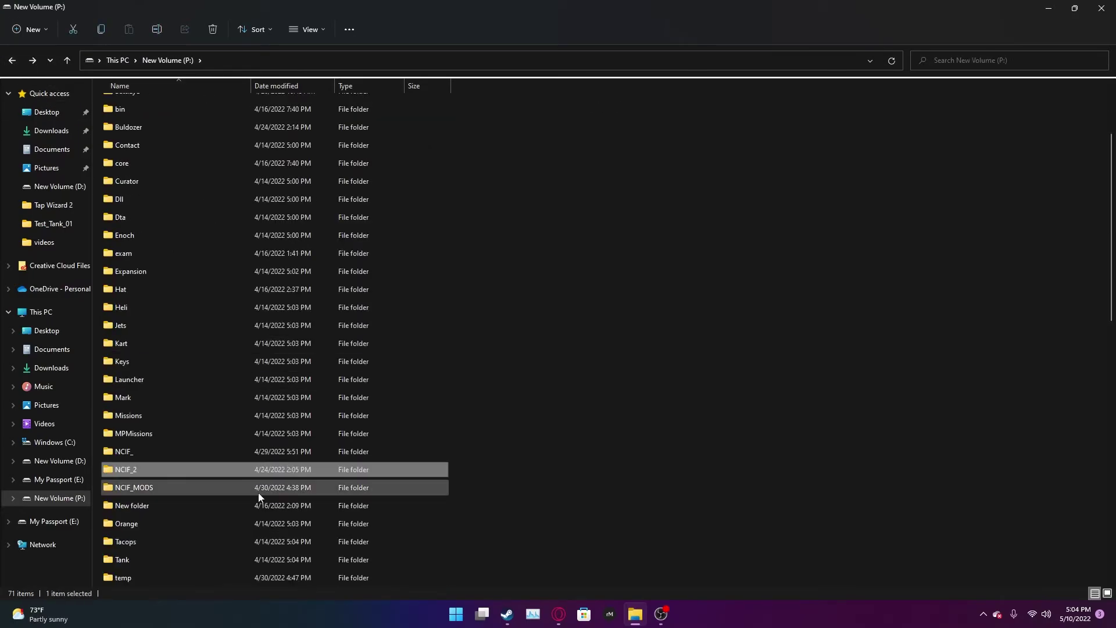
double_click(180, 451)
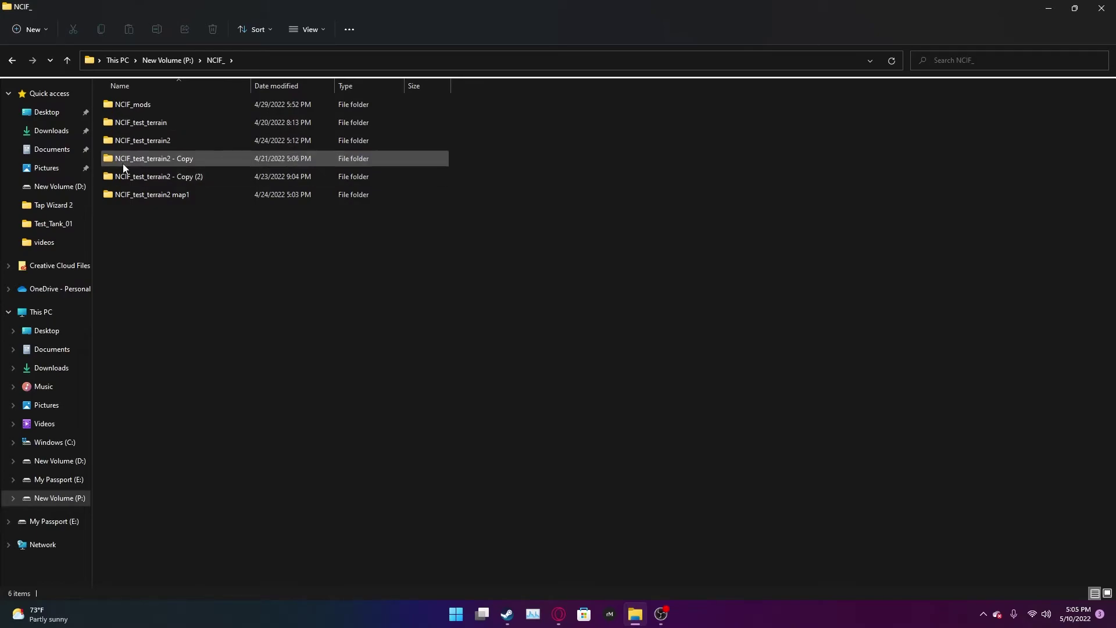
double_click(147, 110)
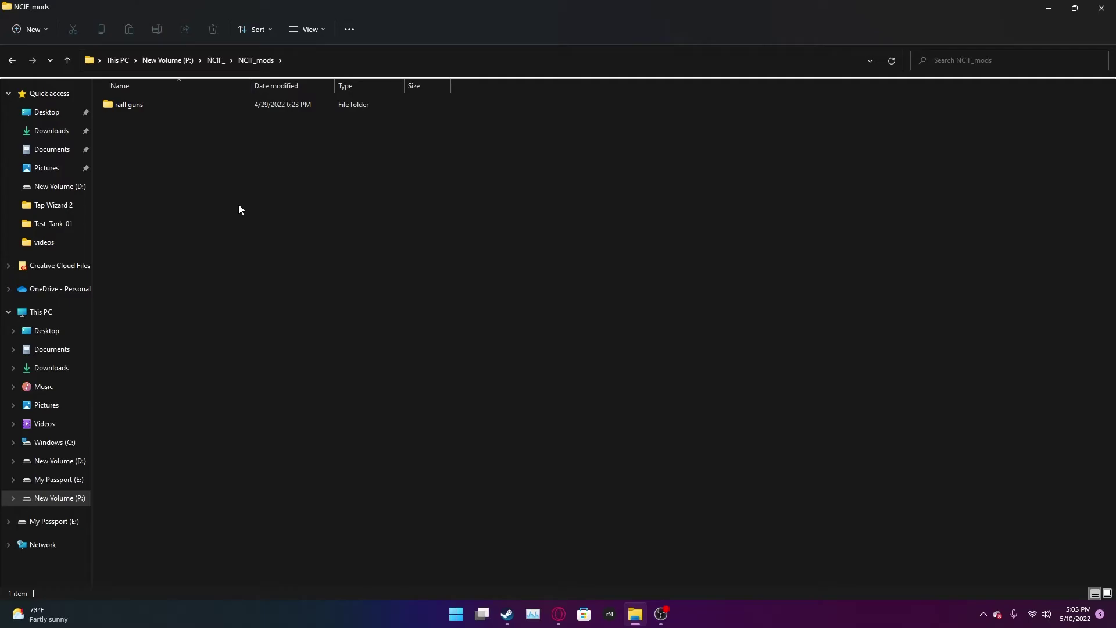
Return to the P: drive, look through the test mods folder inside NCIF_MODS, and go back to the P: drive
click(10, 62)
click(10, 62)
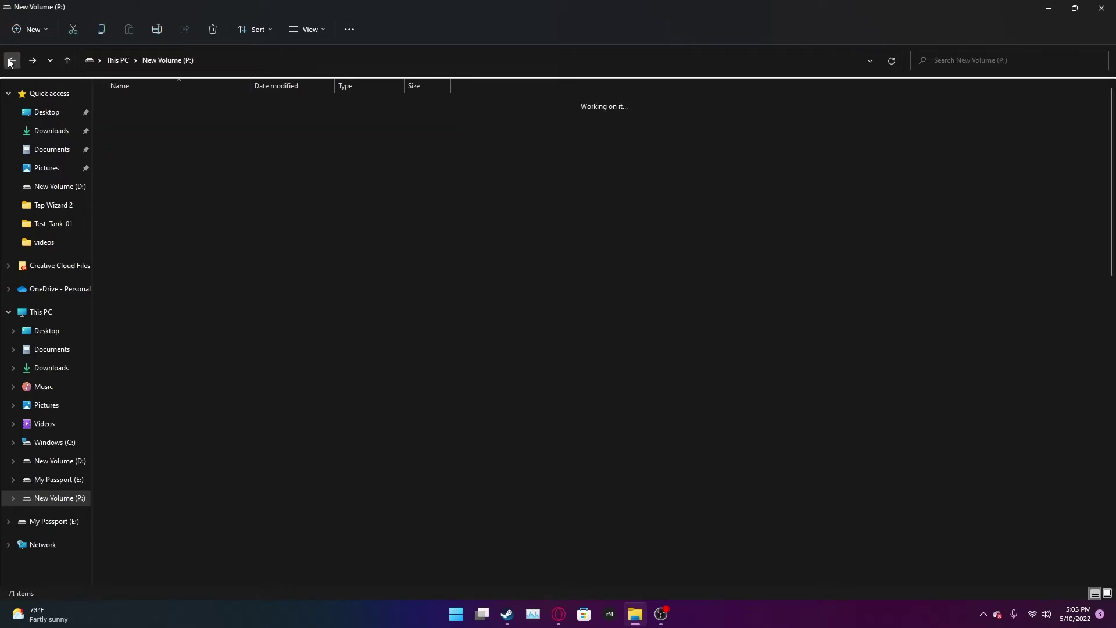
scroll(243, 450, down, 2)
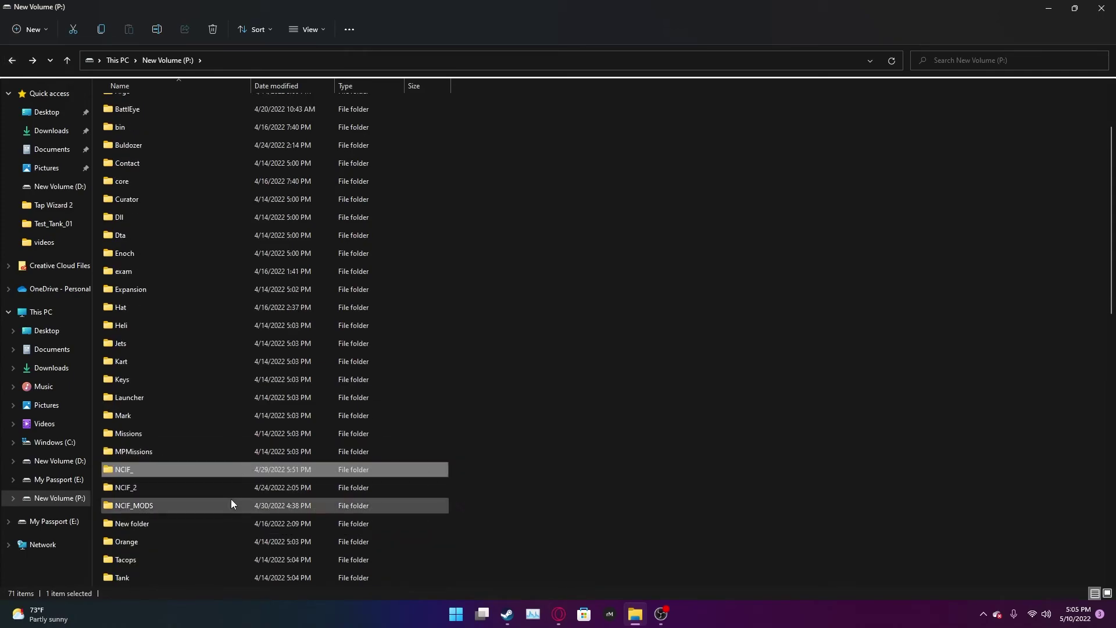
mouse_move(187, 504)
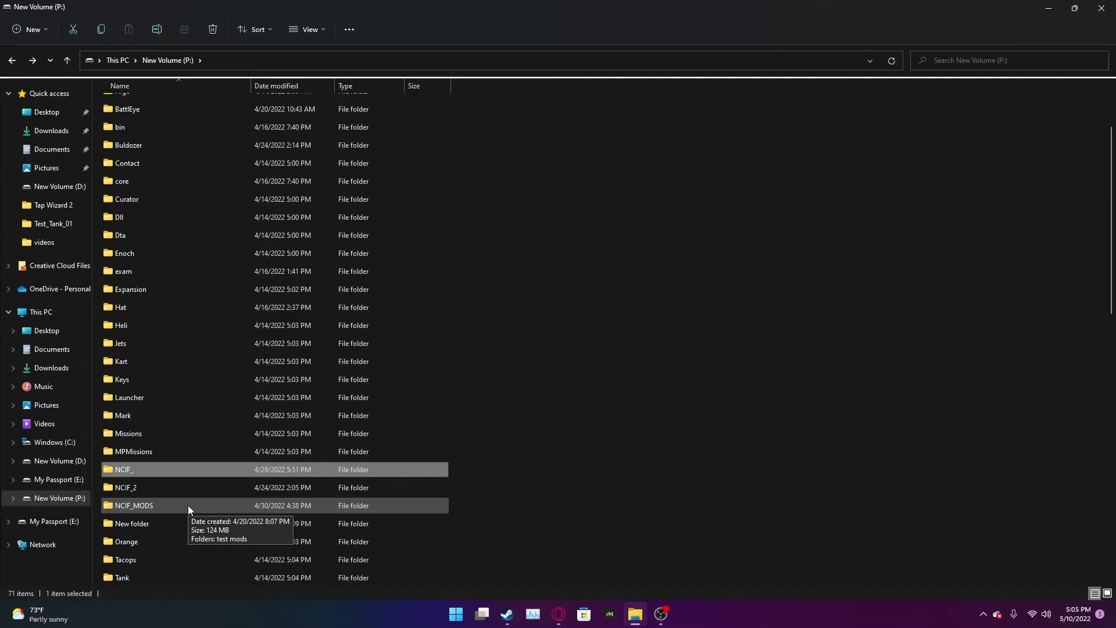
click(187, 505)
double_click(187, 505)
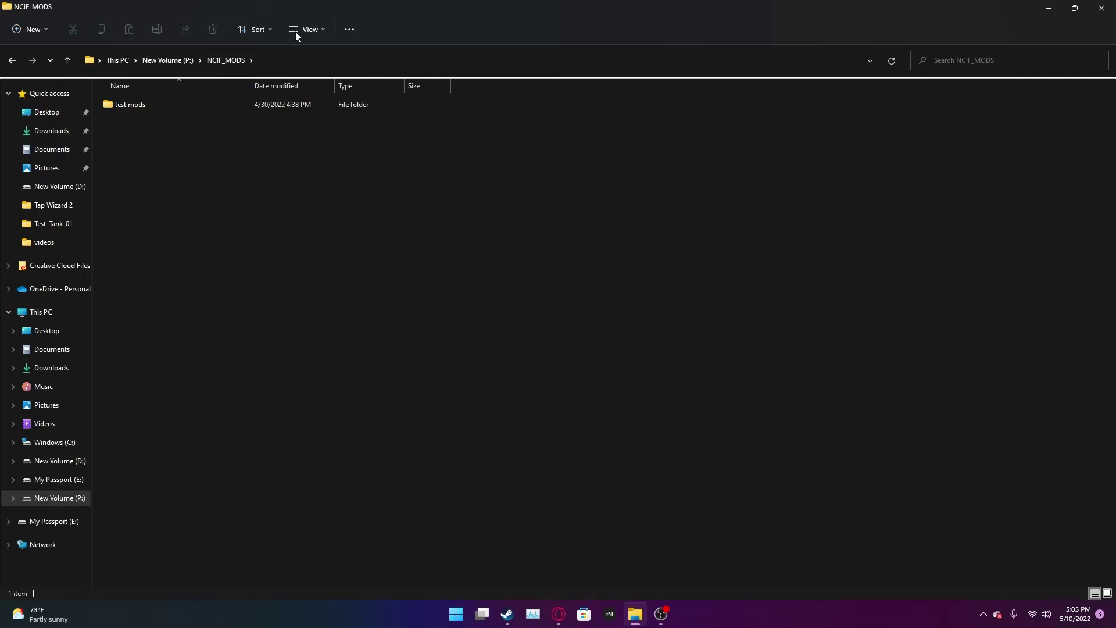
double_click(136, 105)
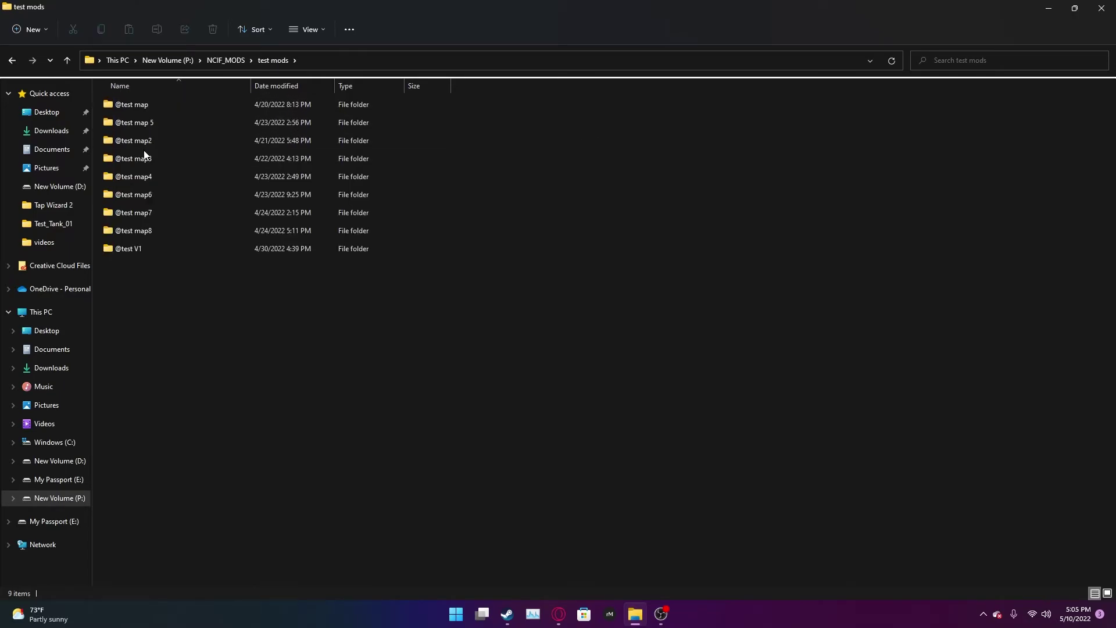
click(13, 60)
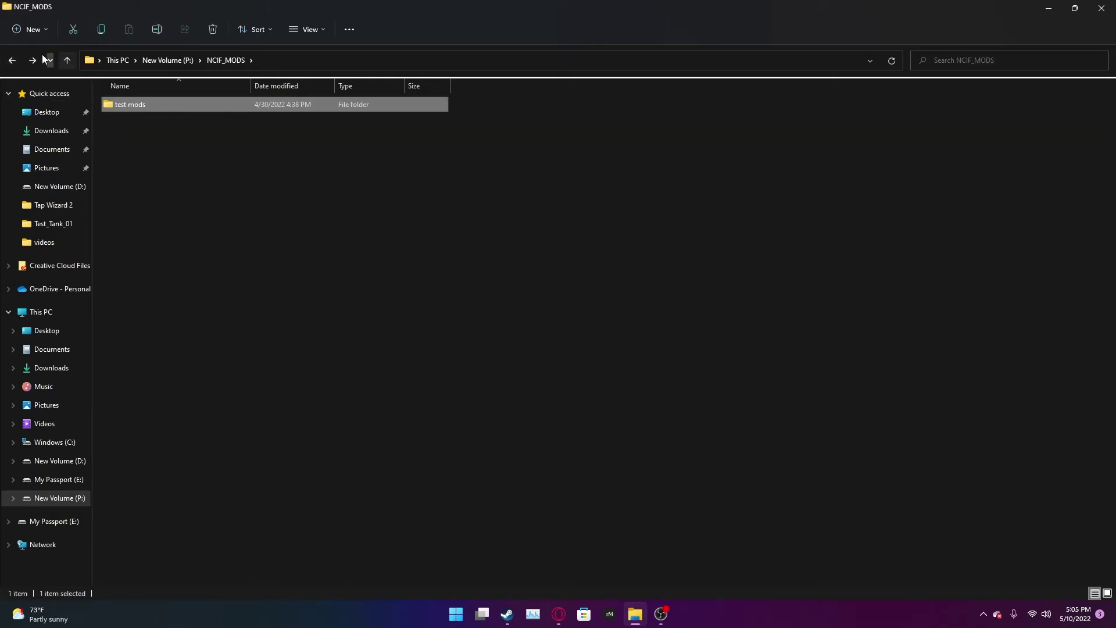
click(12, 60)
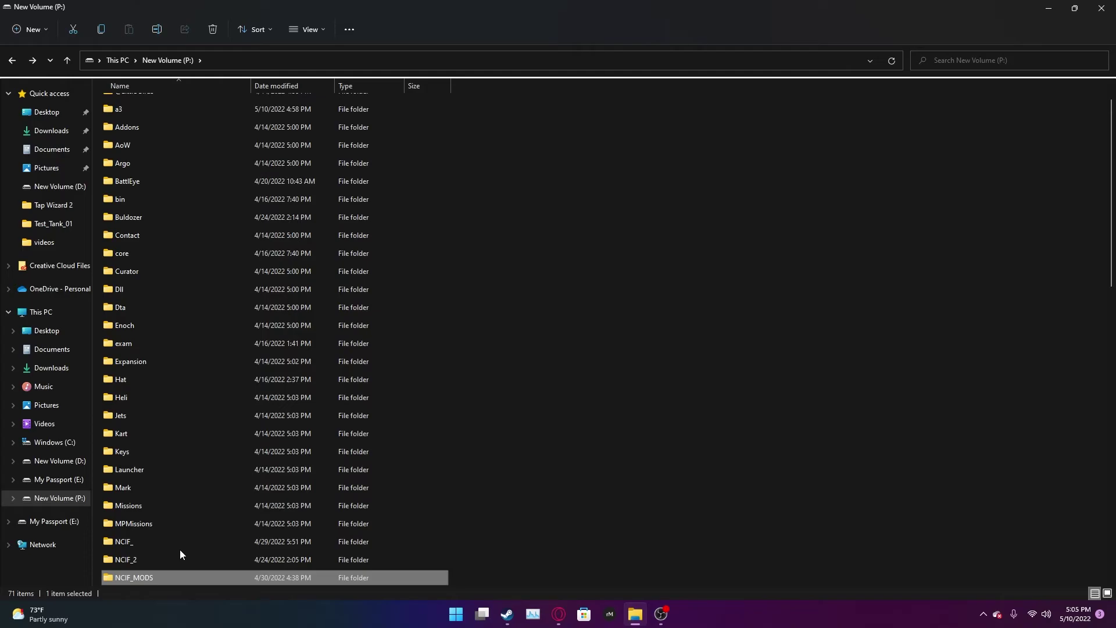
Open the Mikero DePboTools bin folder in Program Files (x86) on the C: drive and locate pboProject
click(64, 442)
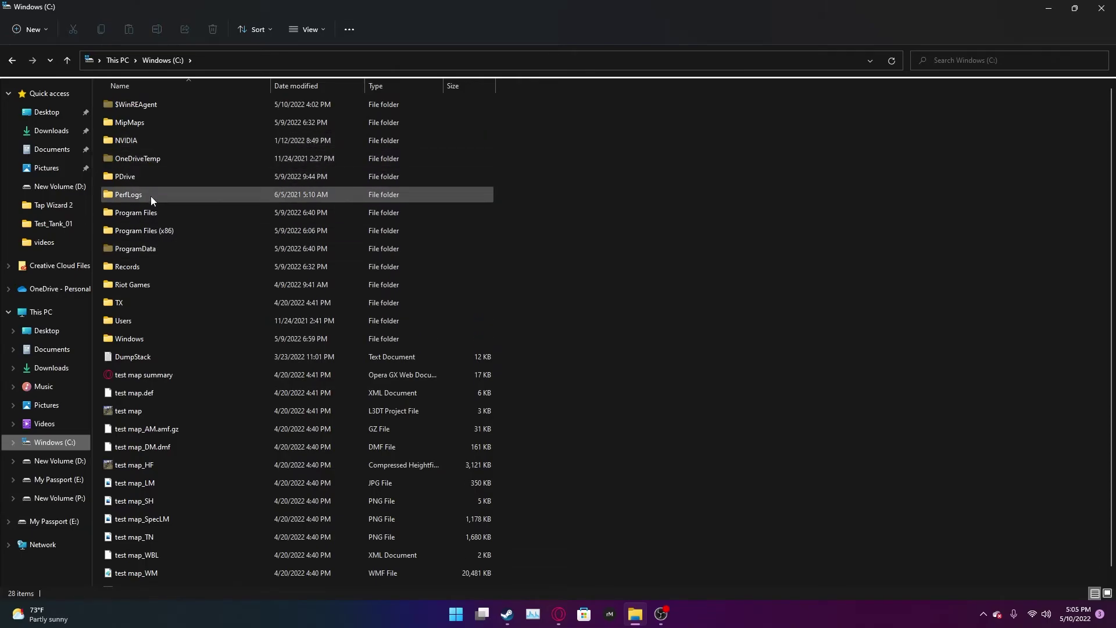
double_click(155, 232)
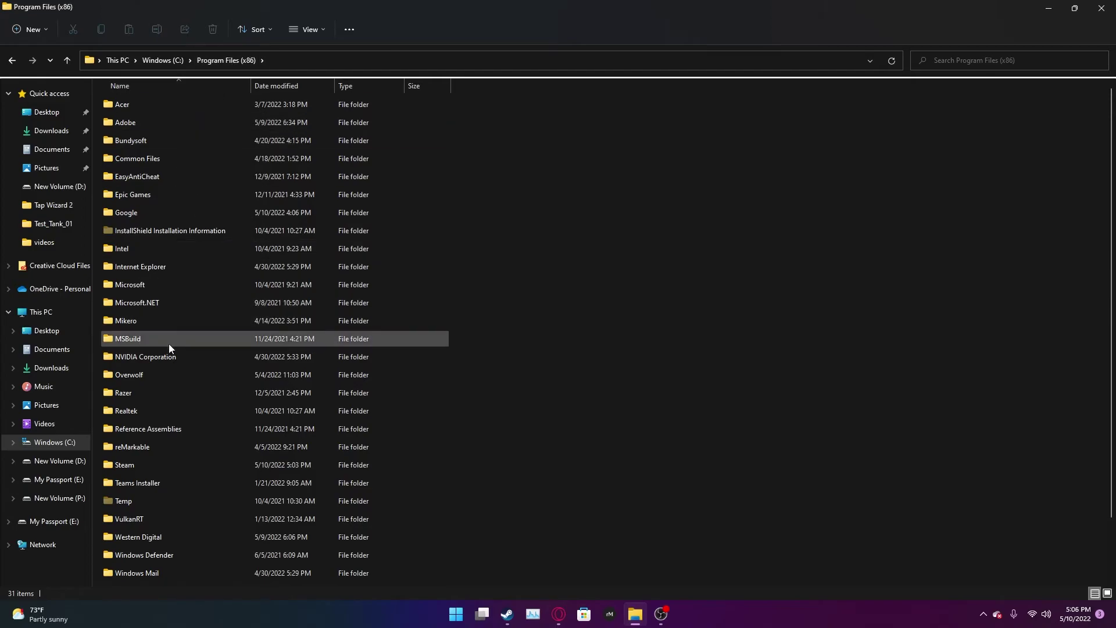
scroll(132, 508, down, 2)
scroll(142, 499, up, 2)
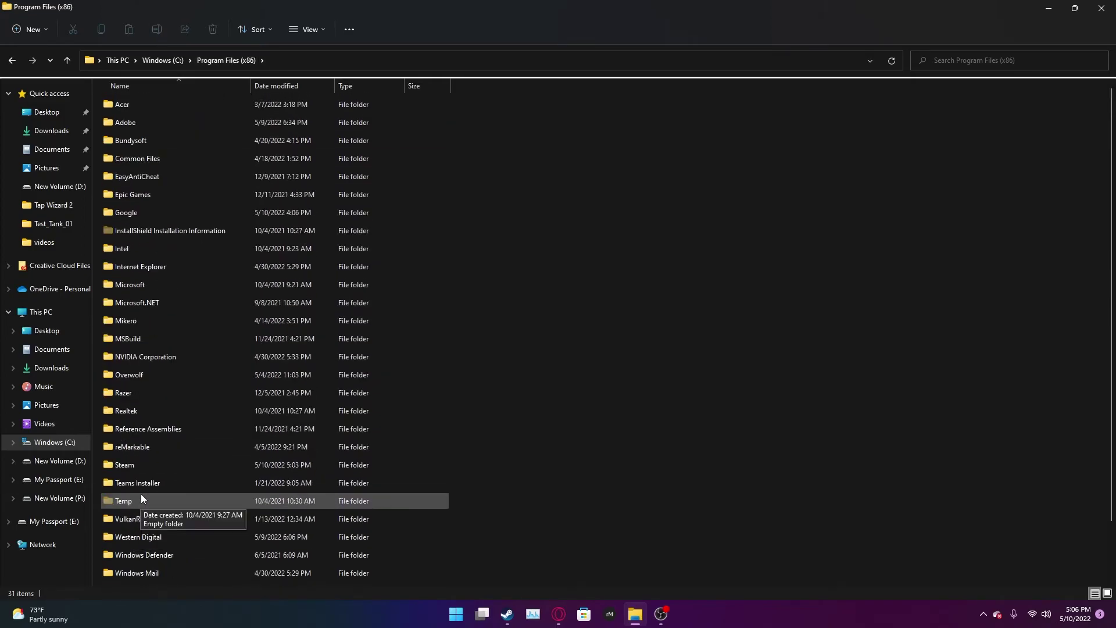
double_click(145, 322)
double_click(156, 106)
double_click(151, 106)
scroll(204, 508, down, 2)
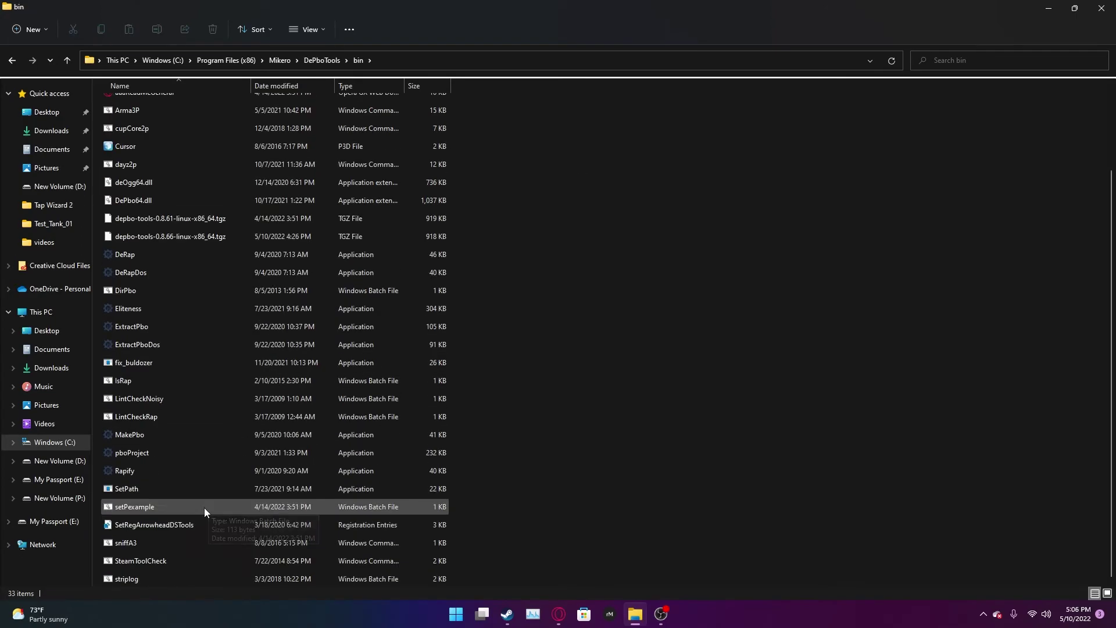
mouse_move(150, 452)
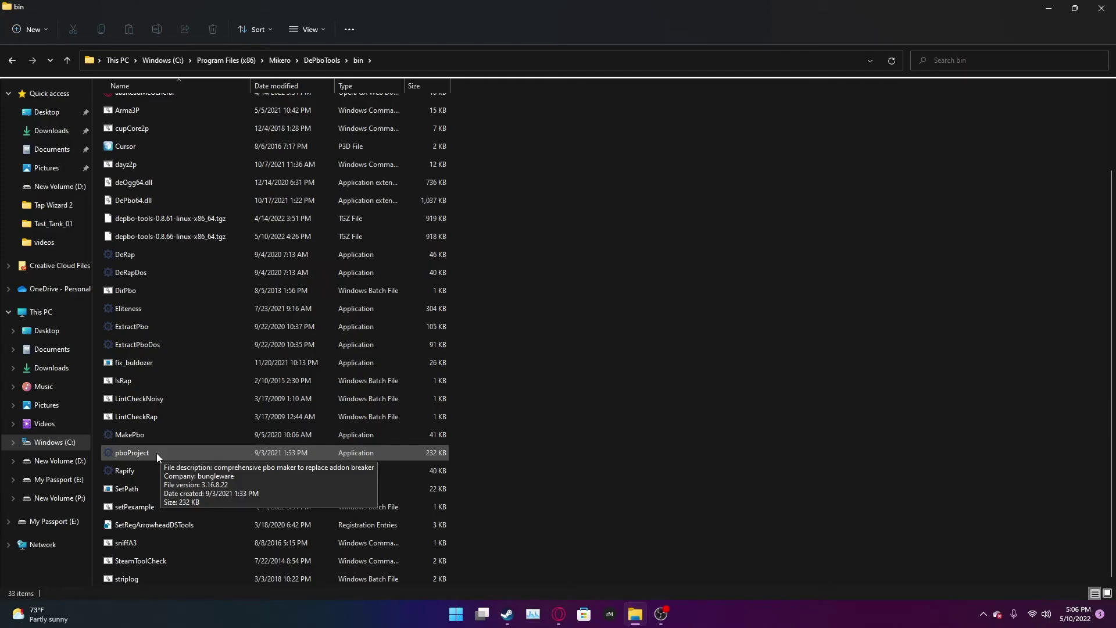
Switch to Steam, launch Arma 3 Tools with the Play Arma 3 Tools option, and minimise Steam
click(506, 614)
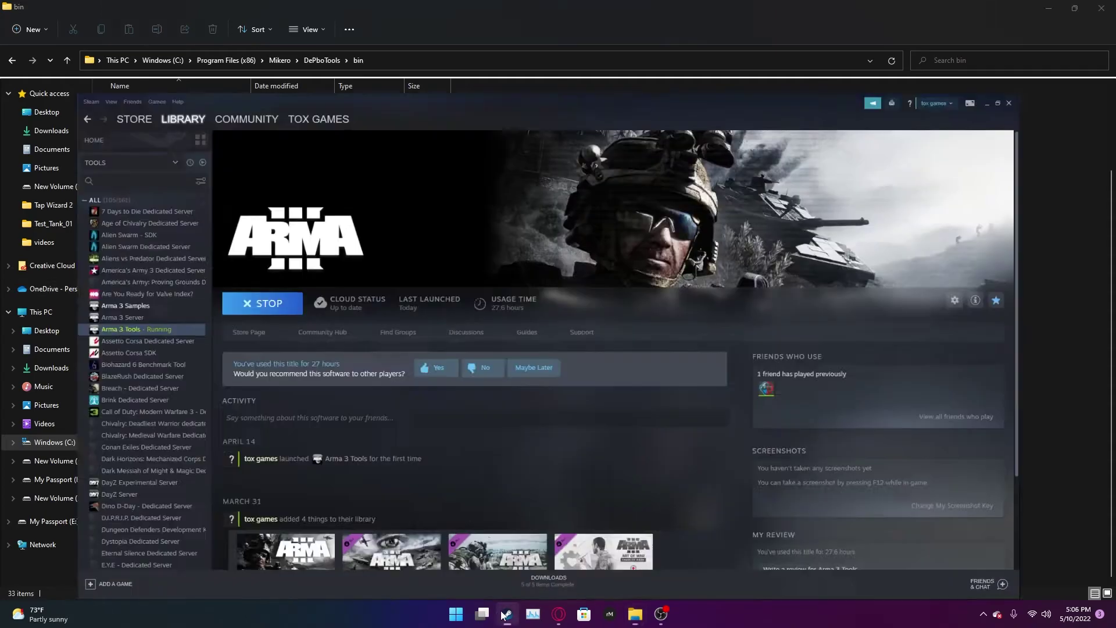
click(220, 249)
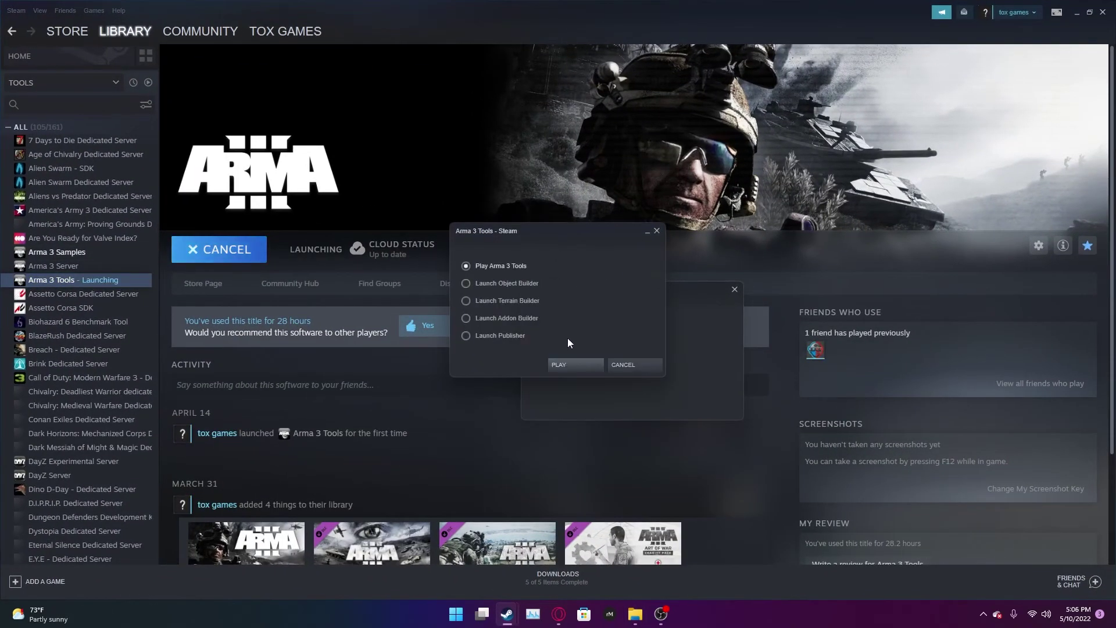
click(575, 364)
drag(856, 8, 814, 1)
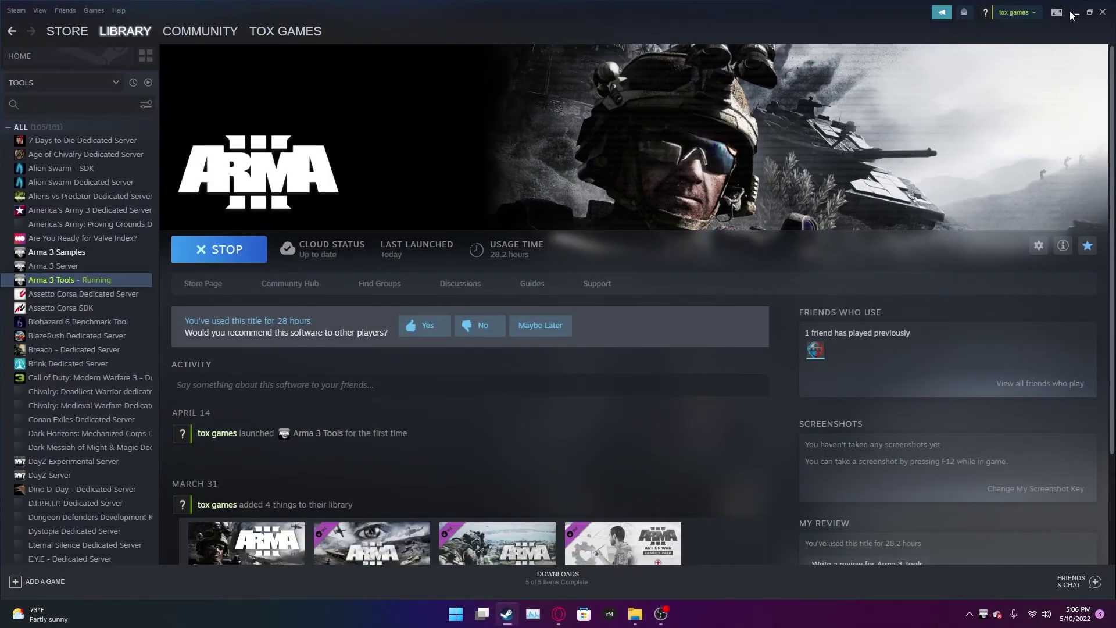
click(1075, 12)
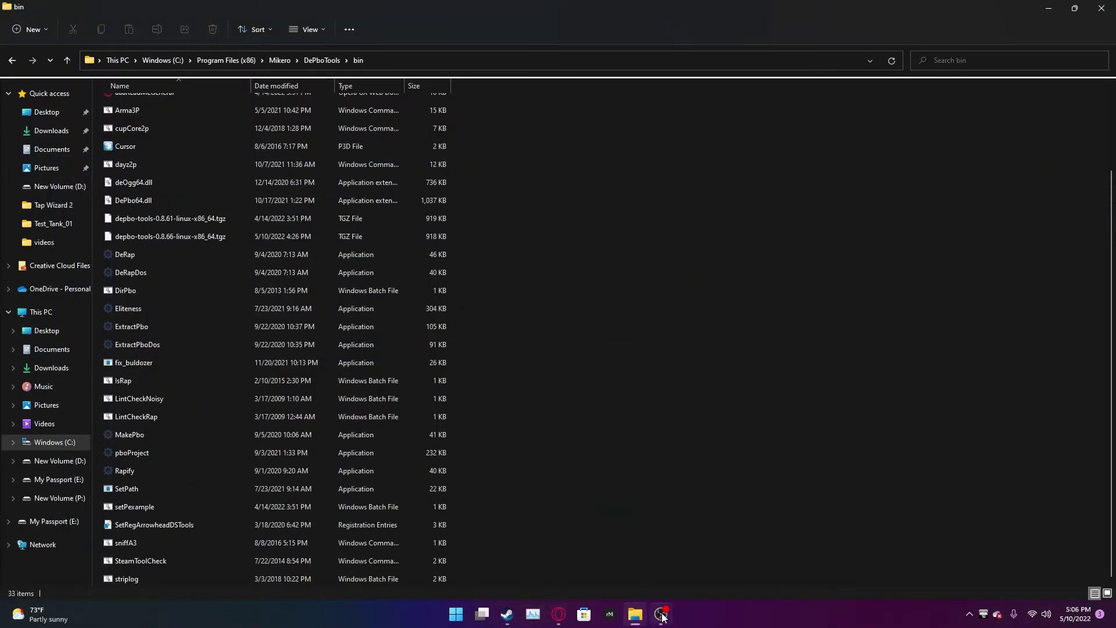
Reopen Steam, stop the running Arma 3 Tools session and relaunch it with the Play Arma 3 Tools option
click(506, 616)
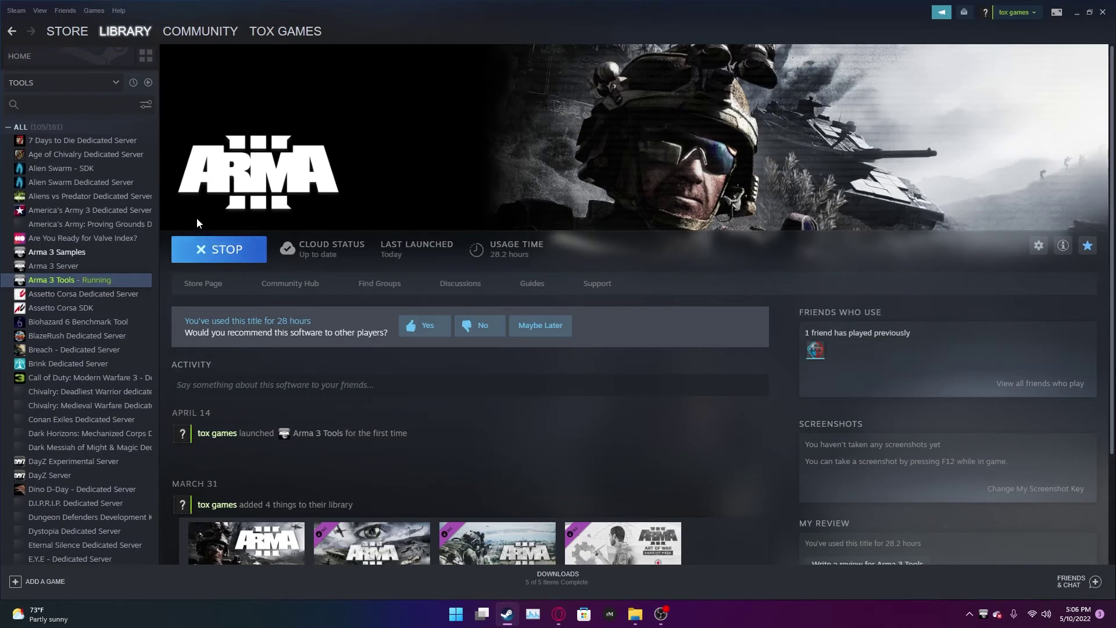
click(220, 250)
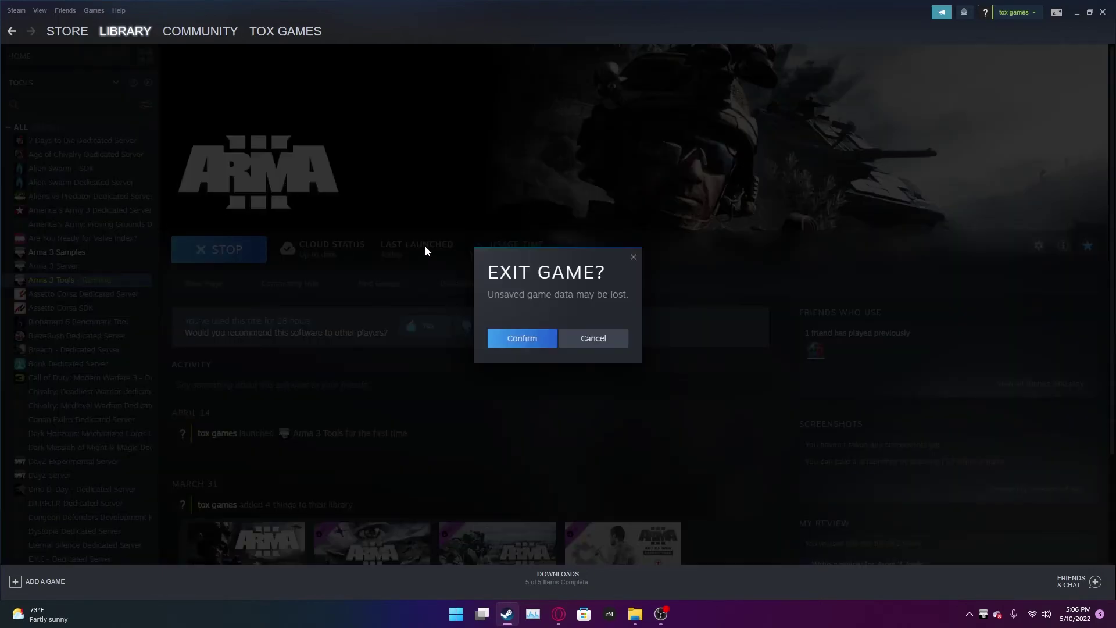
click(515, 344)
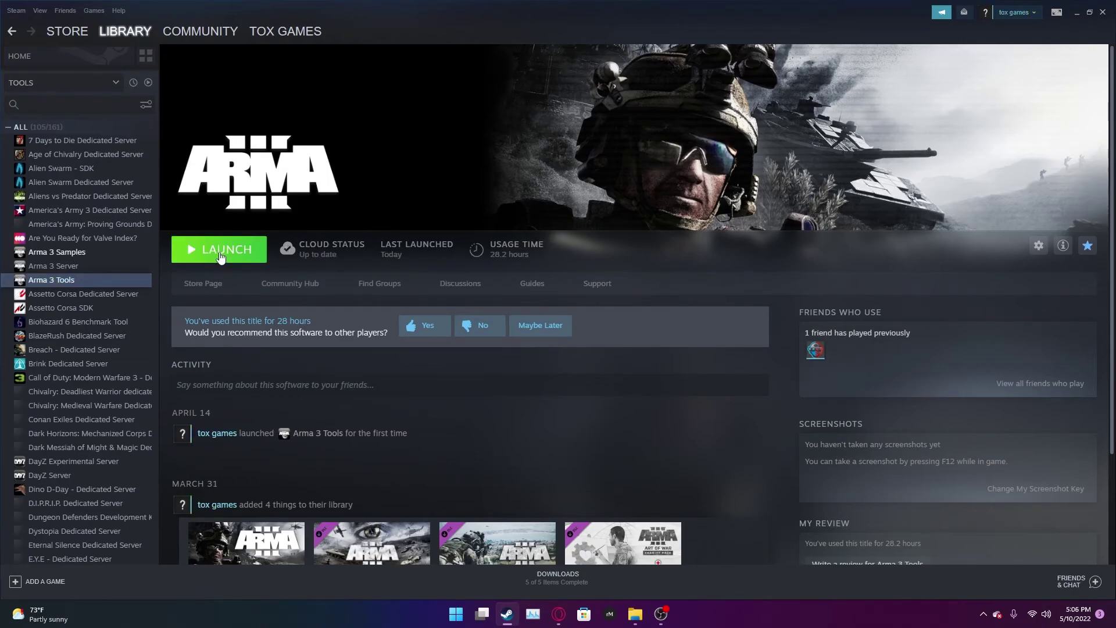
click(220, 251)
click(560, 365)
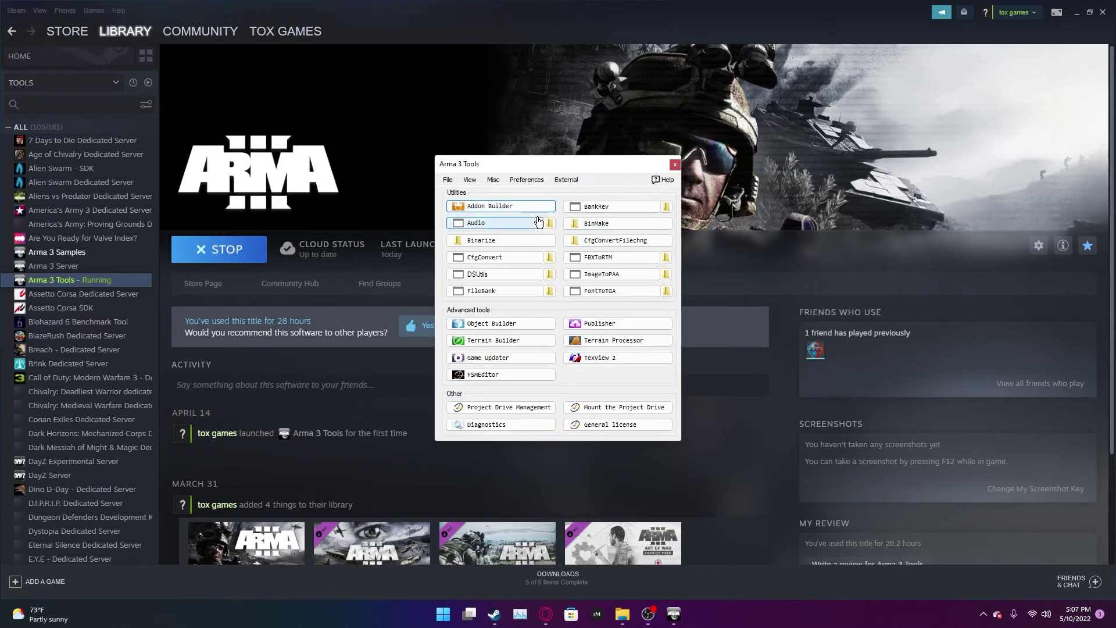
Open Addon Builder from Arma 3 Tools, examine its source and destination directories and packing options, and close it
click(497, 211)
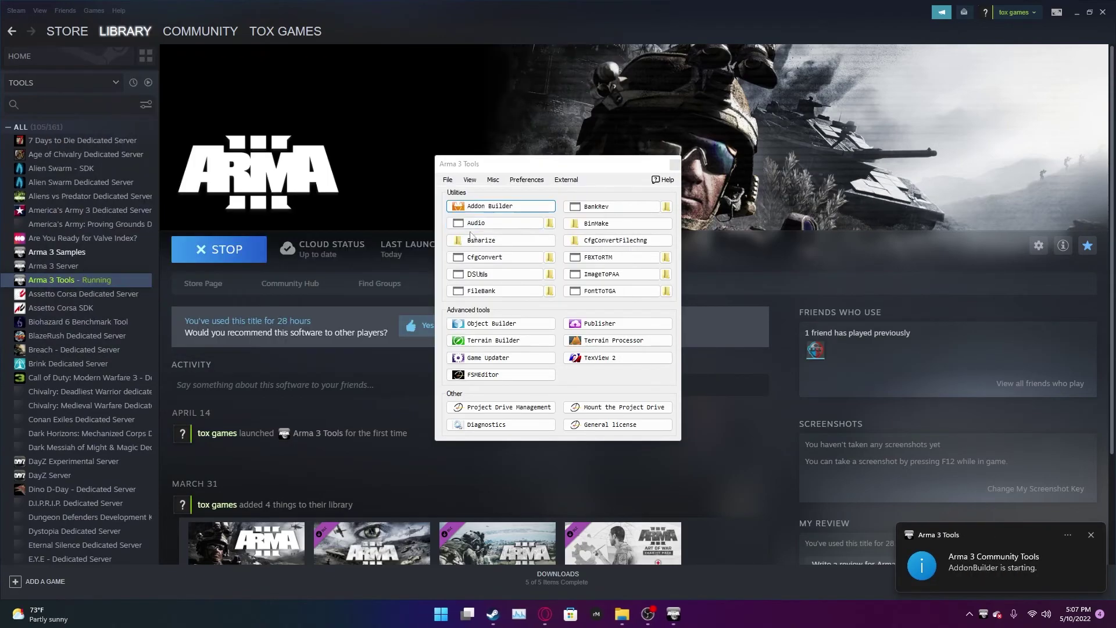
drag(525, 189, 511, 152)
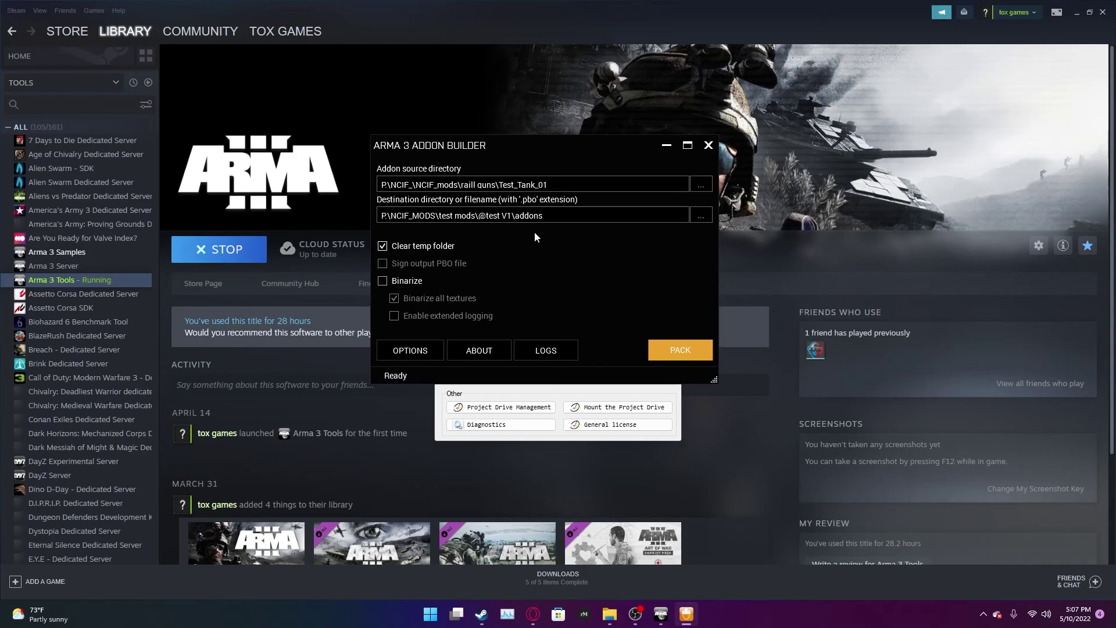
click(708, 145)
Run pboProject from the bin folder in File Explorer, move its window clear of the console, examine its folder settings, and close it
click(622, 614)
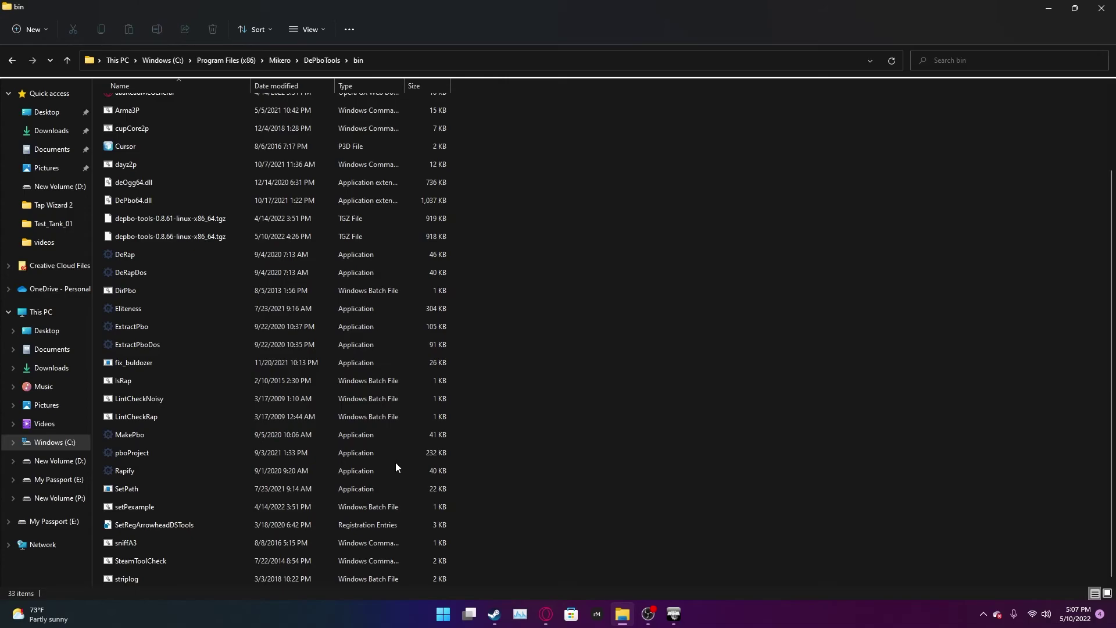
double_click(225, 453)
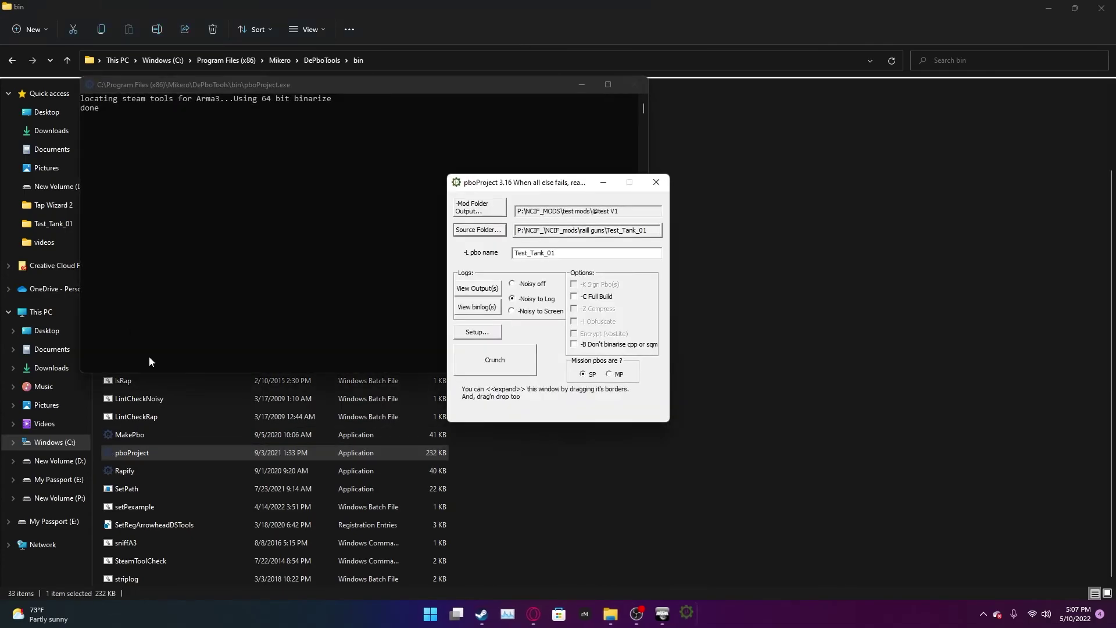
click(510, 192)
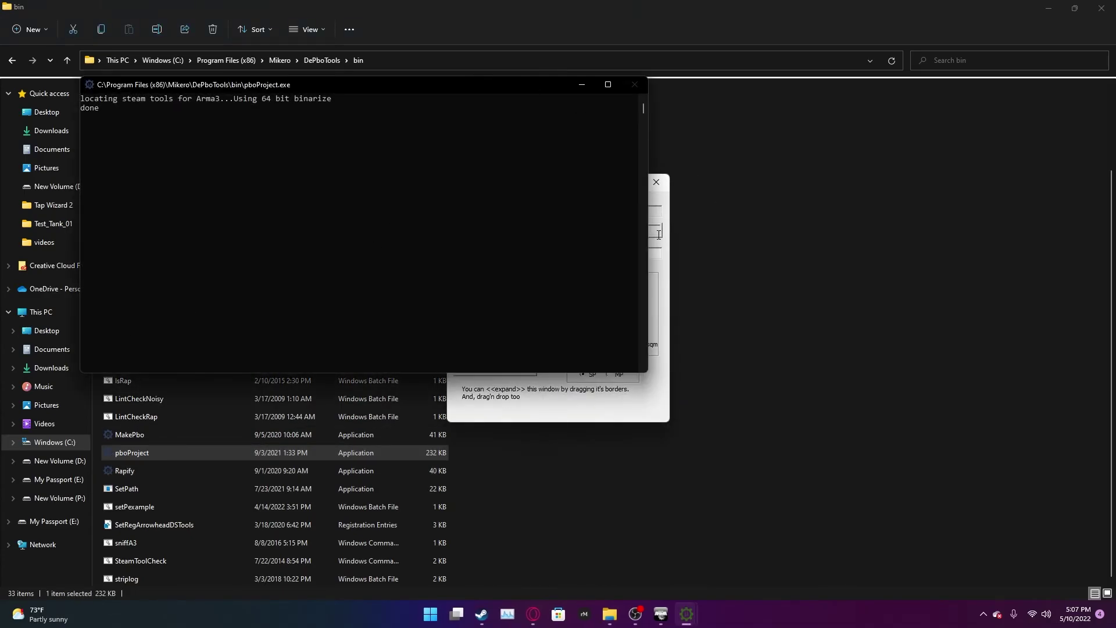
click(659, 234)
drag(553, 187, 768, 104)
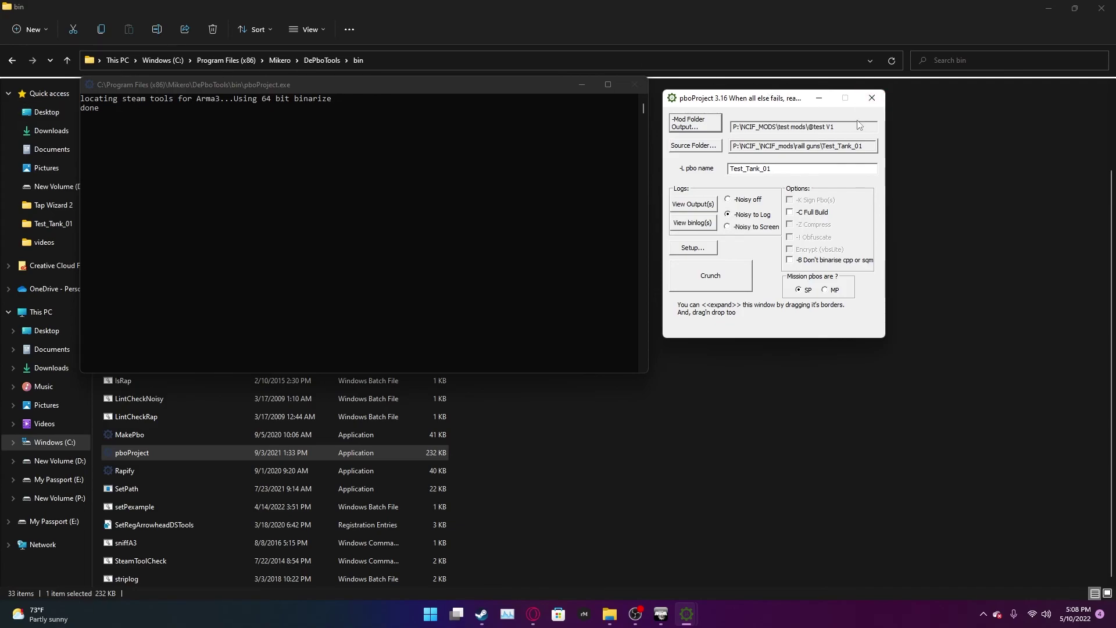
click(872, 98)
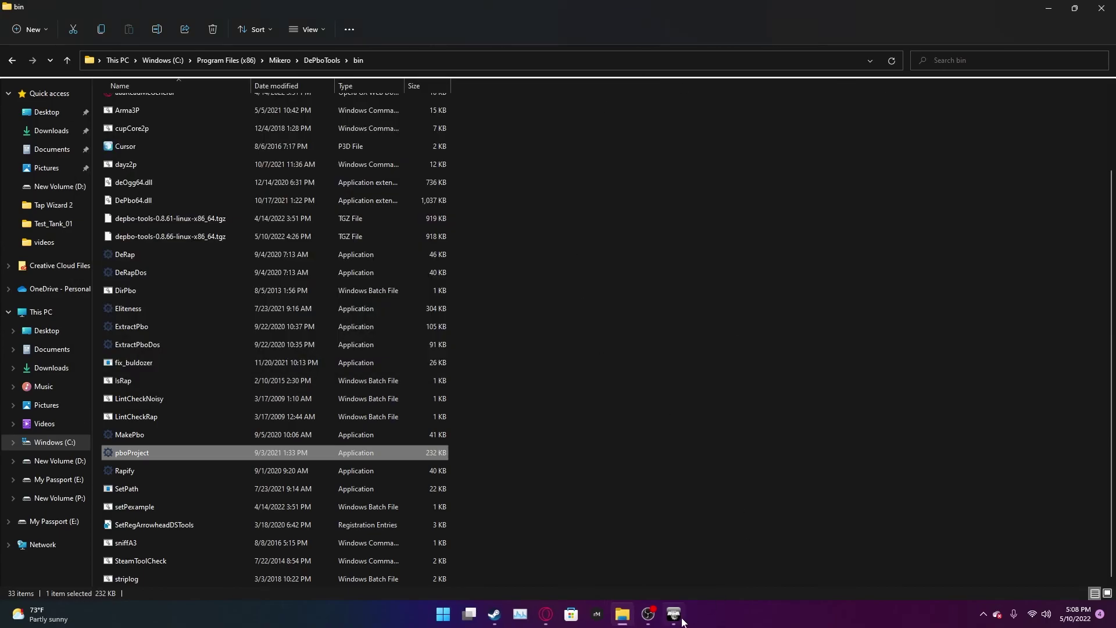